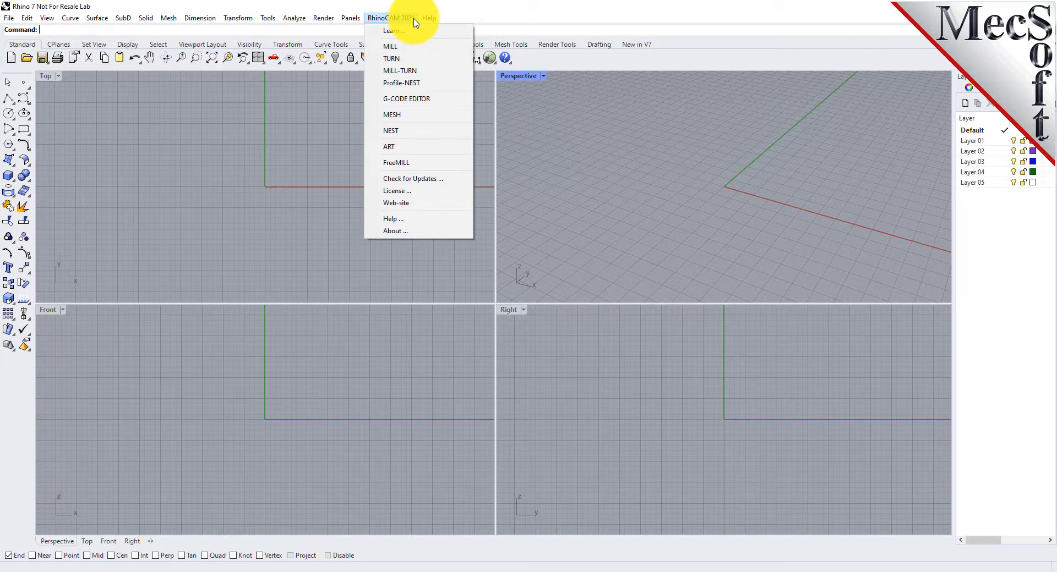
Step: Load the RhinoCAM NEST module and look through its nesting workflow sections, returning to the nesting type selection
left_click(412, 132)
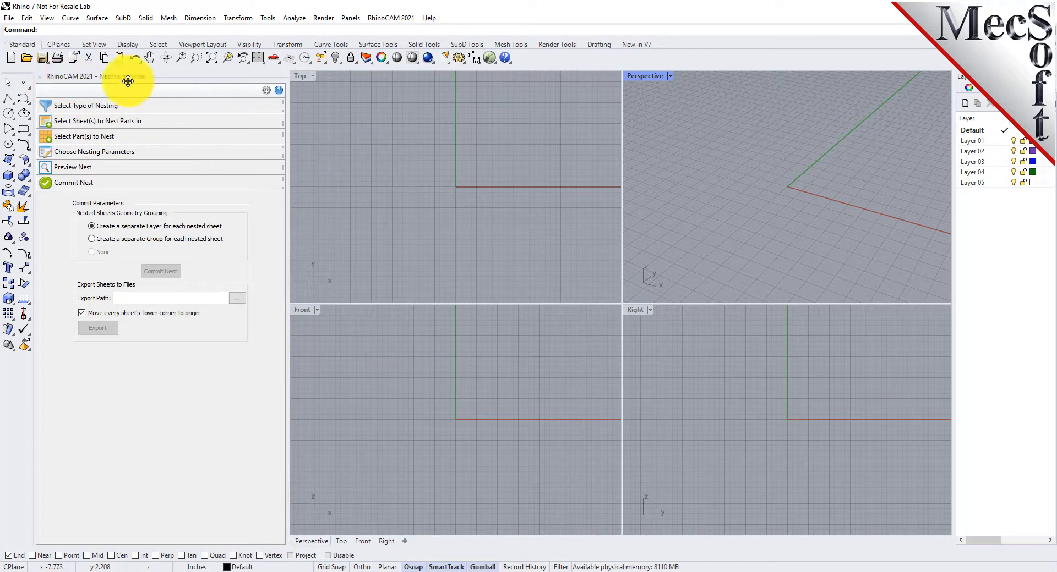
left_click(94, 105)
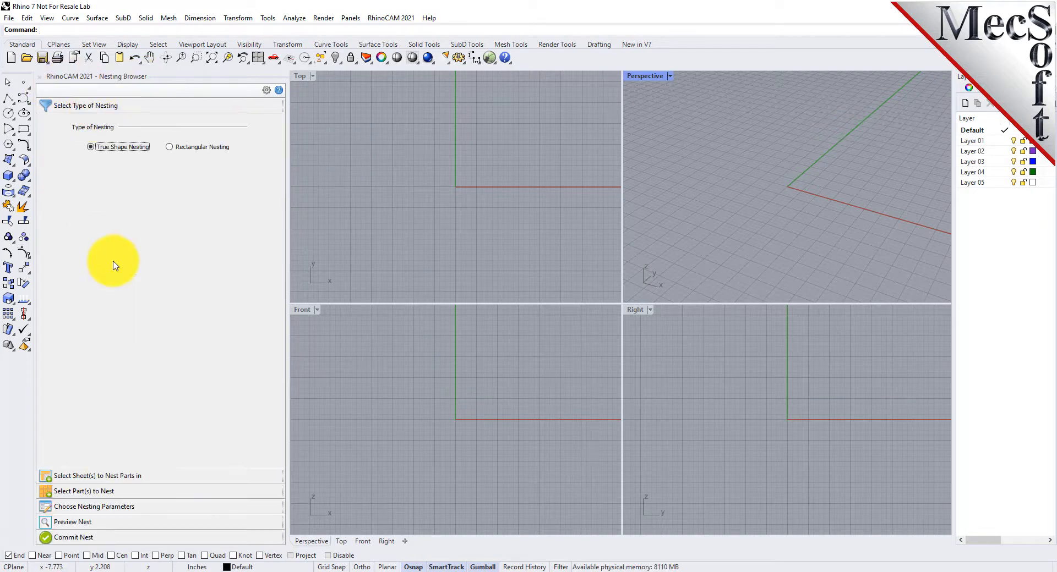
left_click(109, 474)
left_click(108, 492)
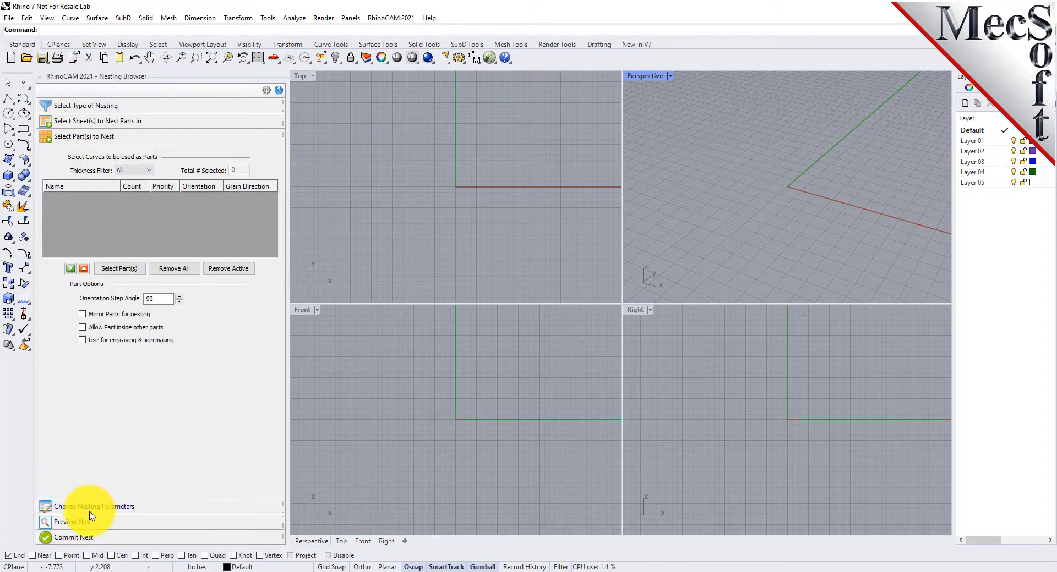
left_click(85, 522)
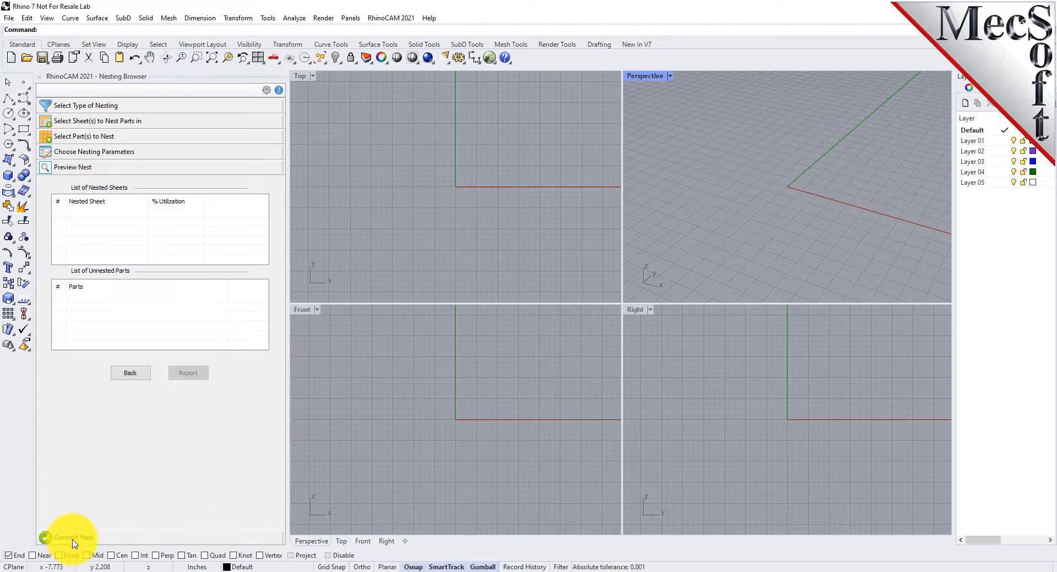
left_click(72, 540)
left_click(85, 105)
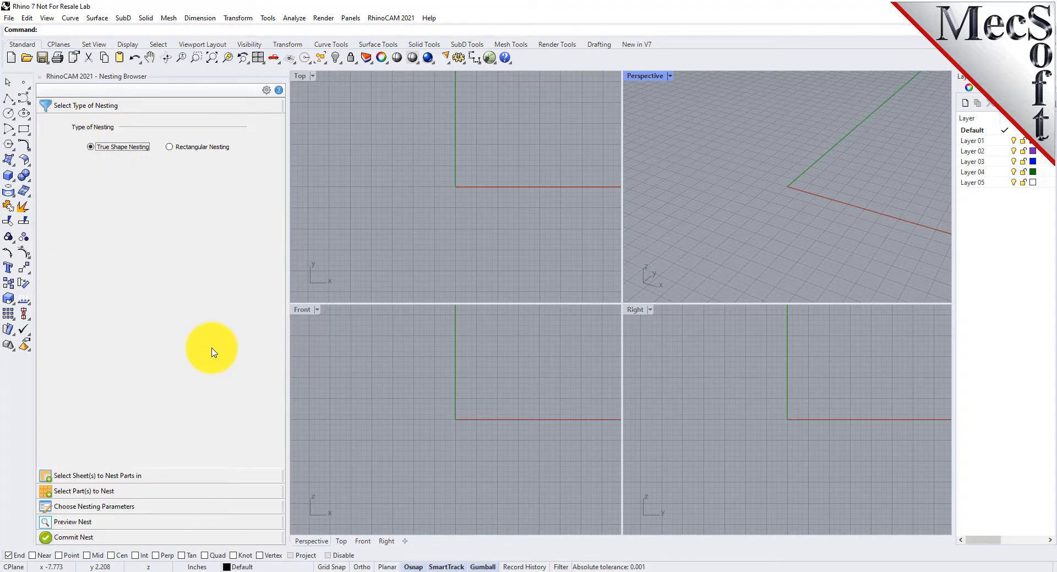
mouse_move(285, 332)
left_mouse_down()
mouse_move(198, 330)
mouse_move(302, 336)
mouse_move(274, 348)
left_mouse_up()
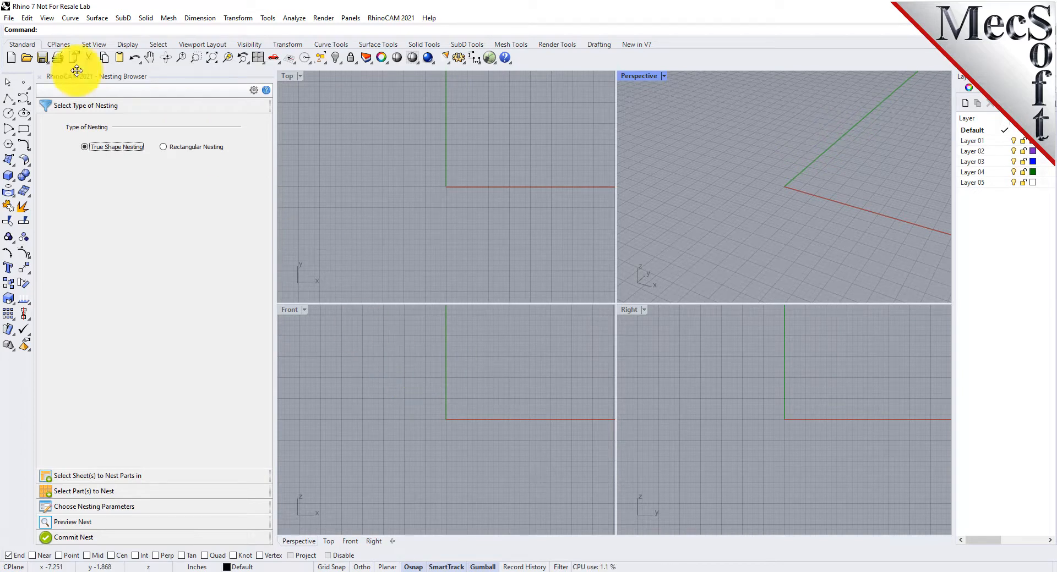
Step: Open the TrueShapeNESTQuickStartTutorial.3dm model from the QuickStart folder
left_click(29, 64)
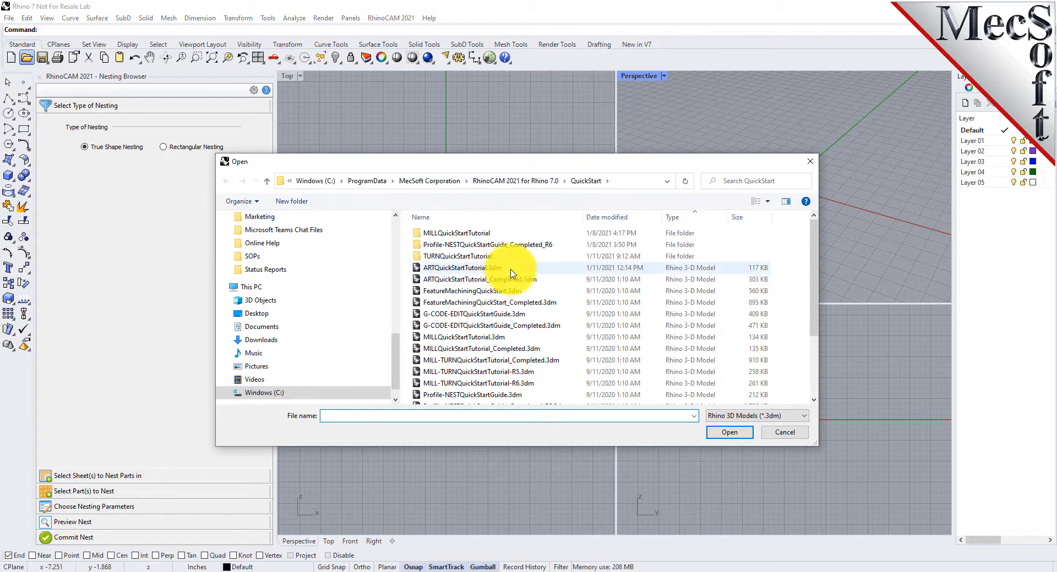
scroll(507, 273, "down", 3)
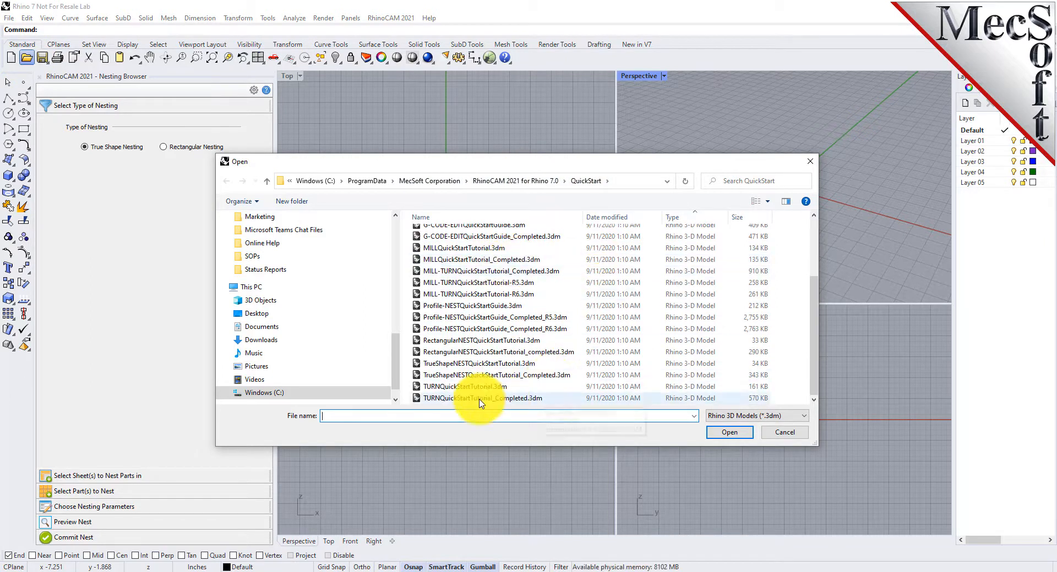
left_click(525, 364)
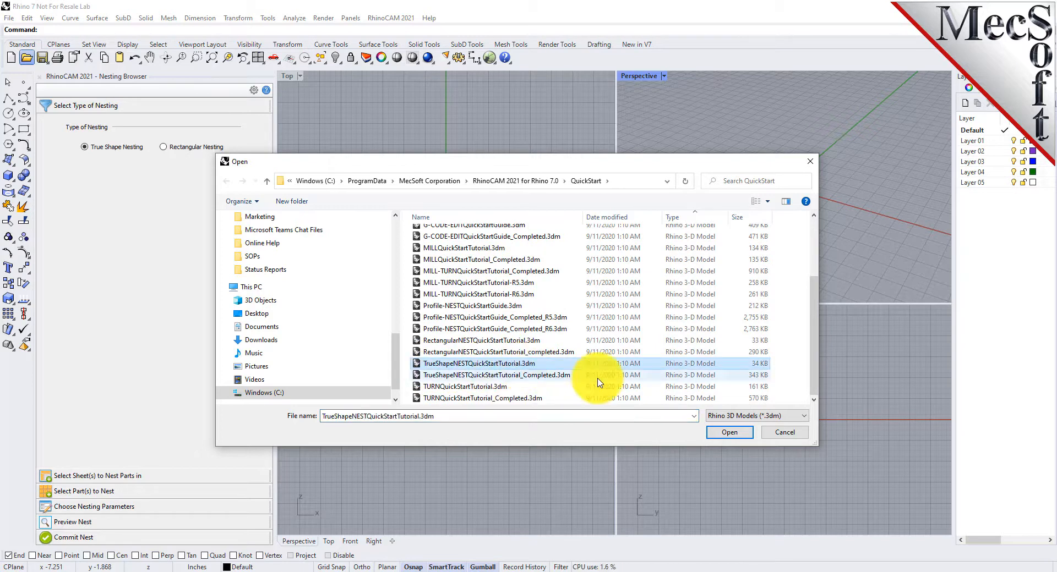
left_click(730, 432)
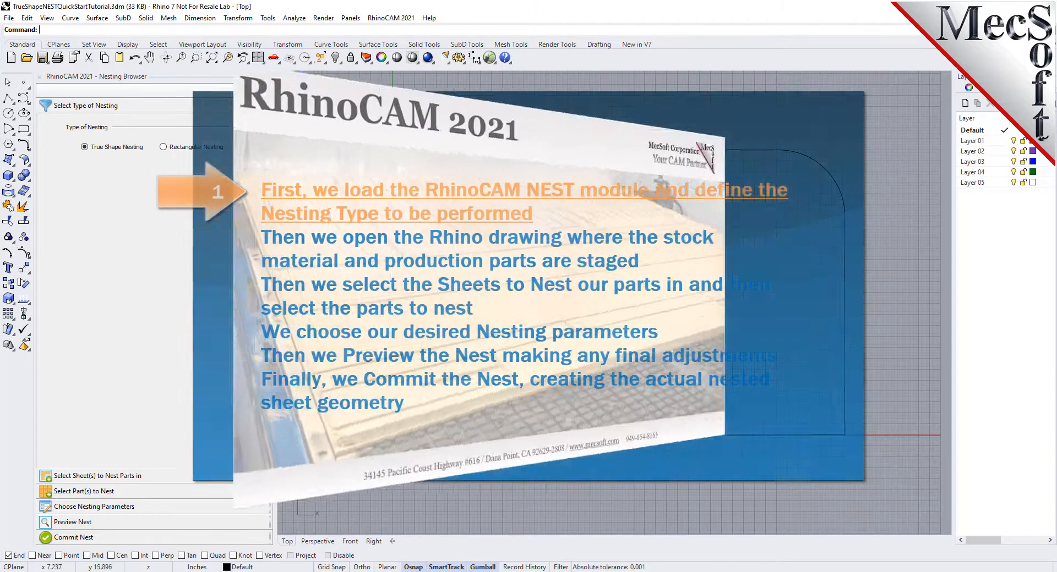
left_click(214, 59)
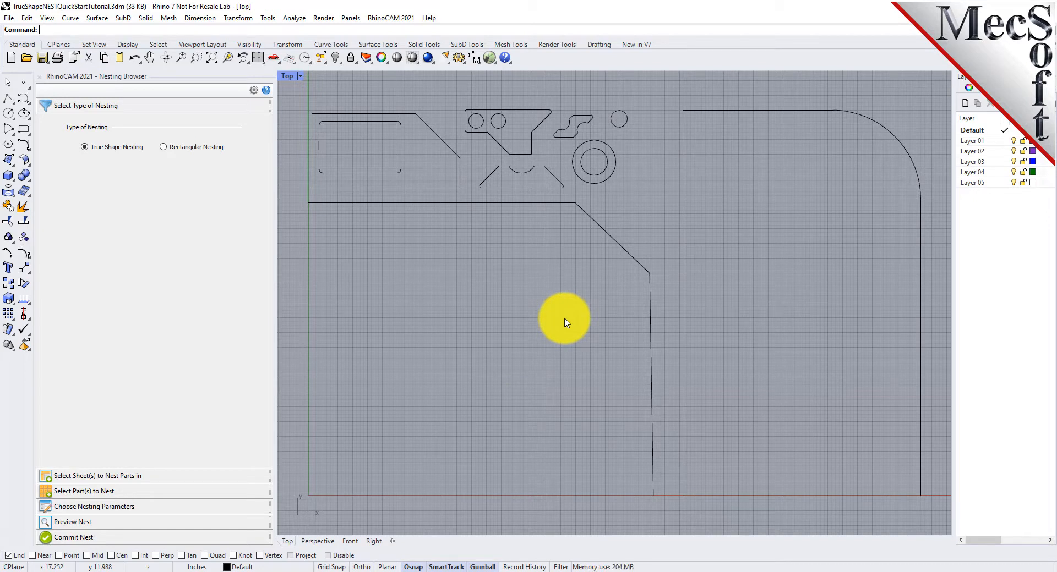
Step: Examine the two large sheet outlines and the group of small part curves in the Top view
left_click(481, 203)
left_click(754, 111)
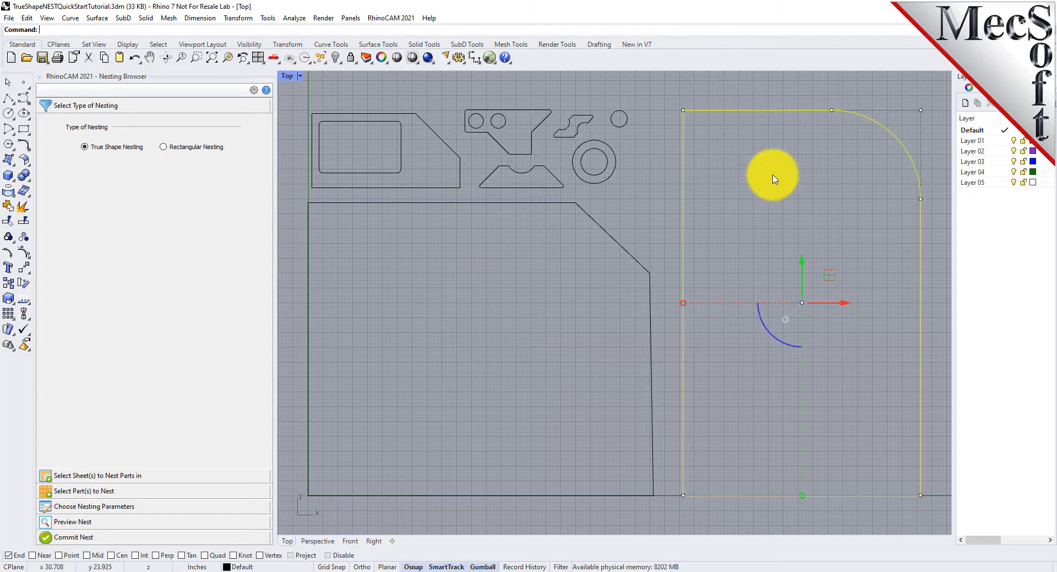
left_click(769, 206)
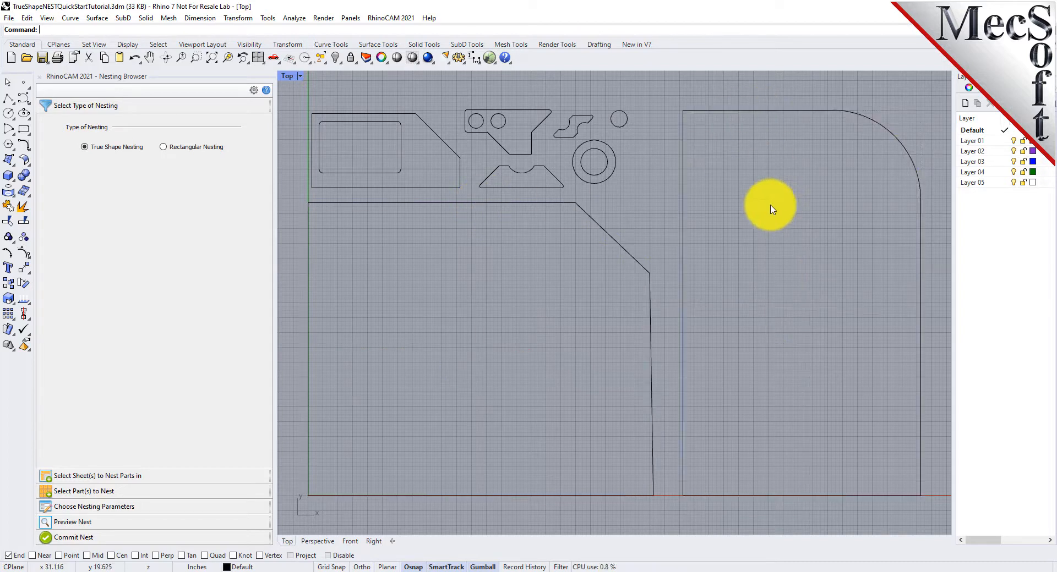
left_click_drag(295, 95, 661, 197)
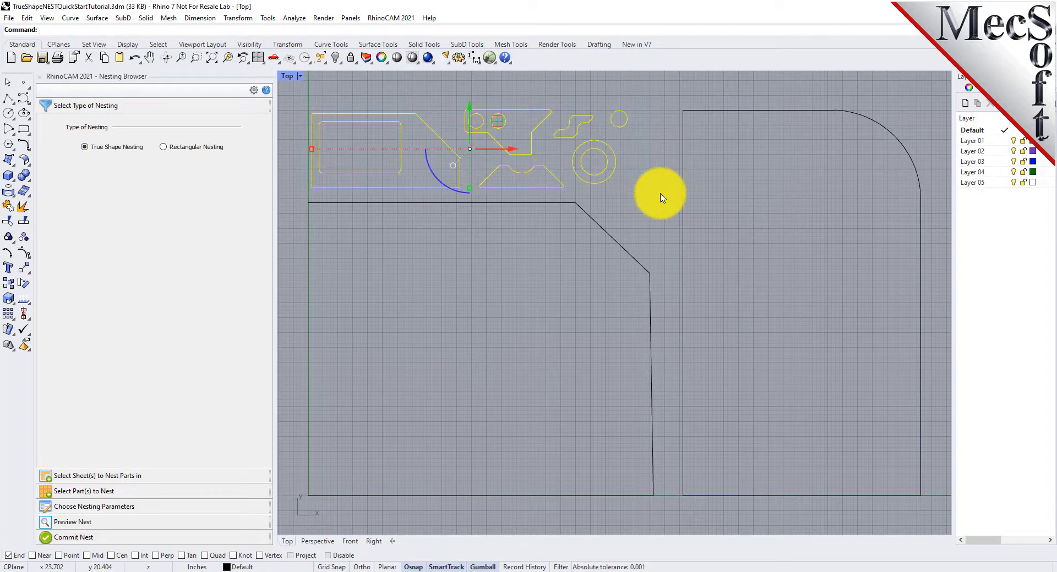
left_click(660, 164)
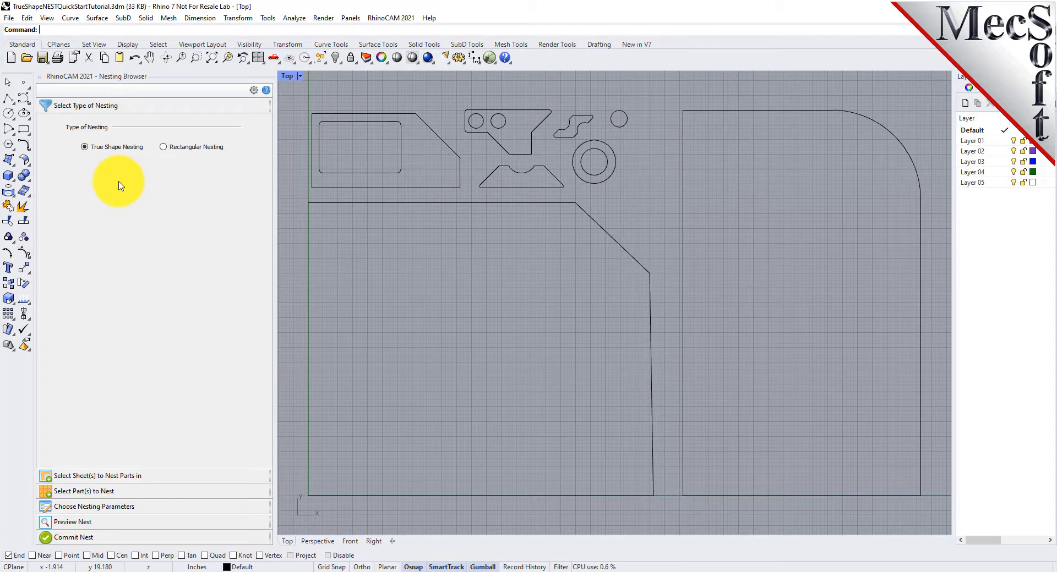
Step: Choose True Shape Nesting as the nesting type and consult the online help's functionality comparison table
left_click(86, 150)
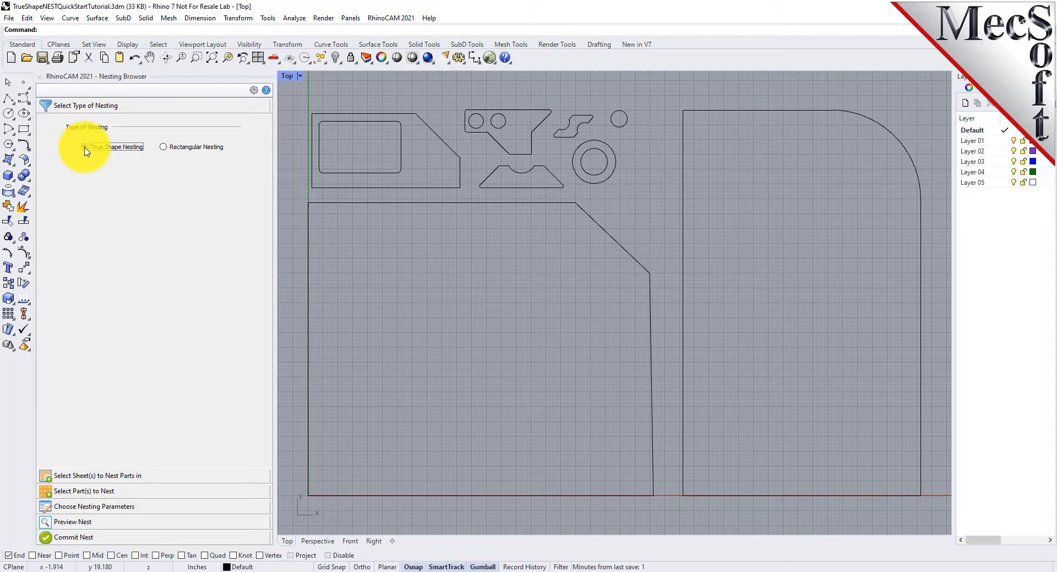
left_click(266, 91)
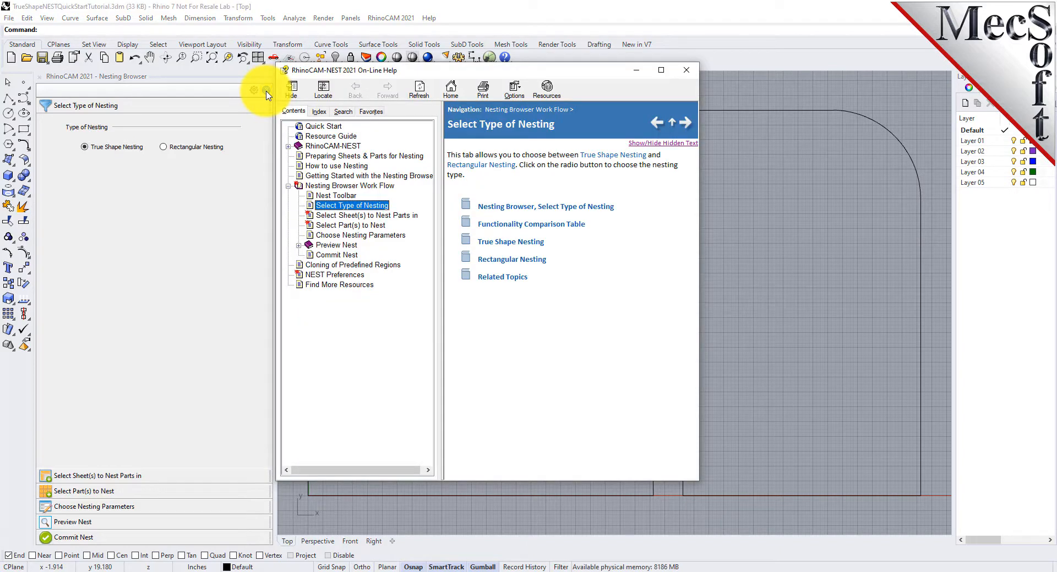
left_click(660, 142)
scroll(556, 229, "down", 3)
scroll(555, 229, "down", 10)
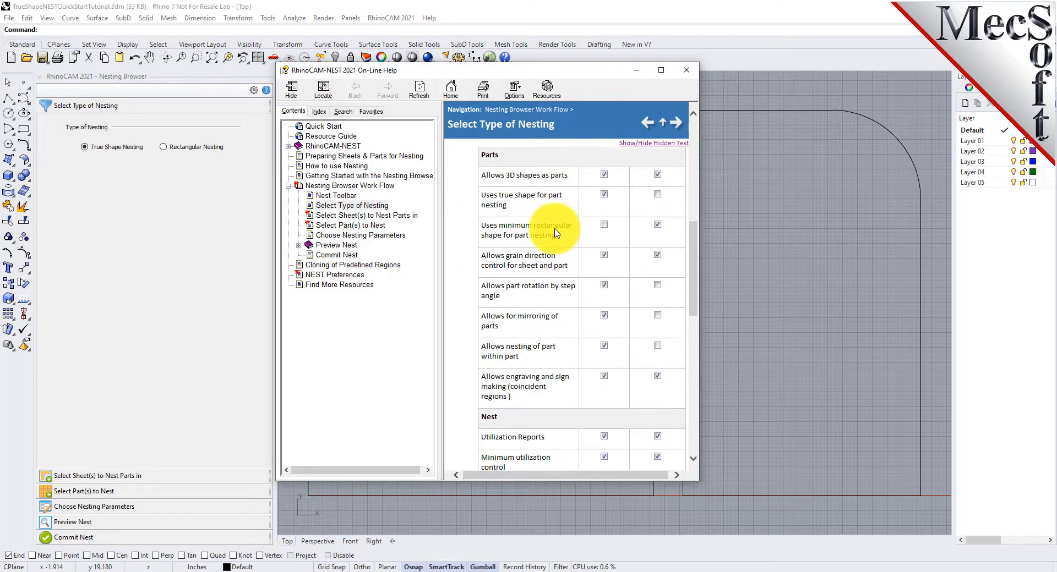
left_click(685, 70)
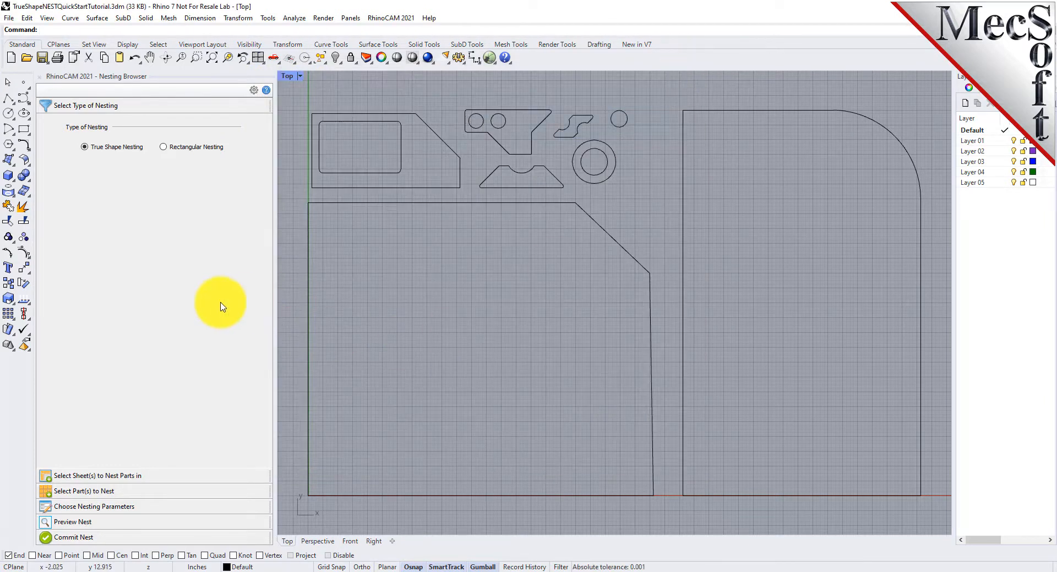
Step: Add the two large outlines, the chamfered one and the round-cornered one, as sheets to nest parts in
left_click(106, 477)
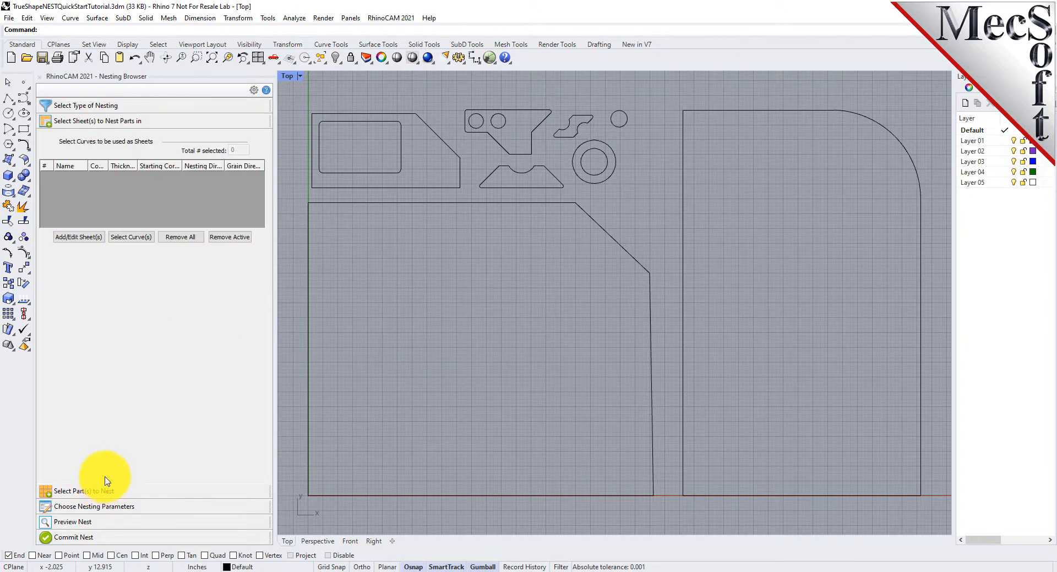
left_click(137, 241)
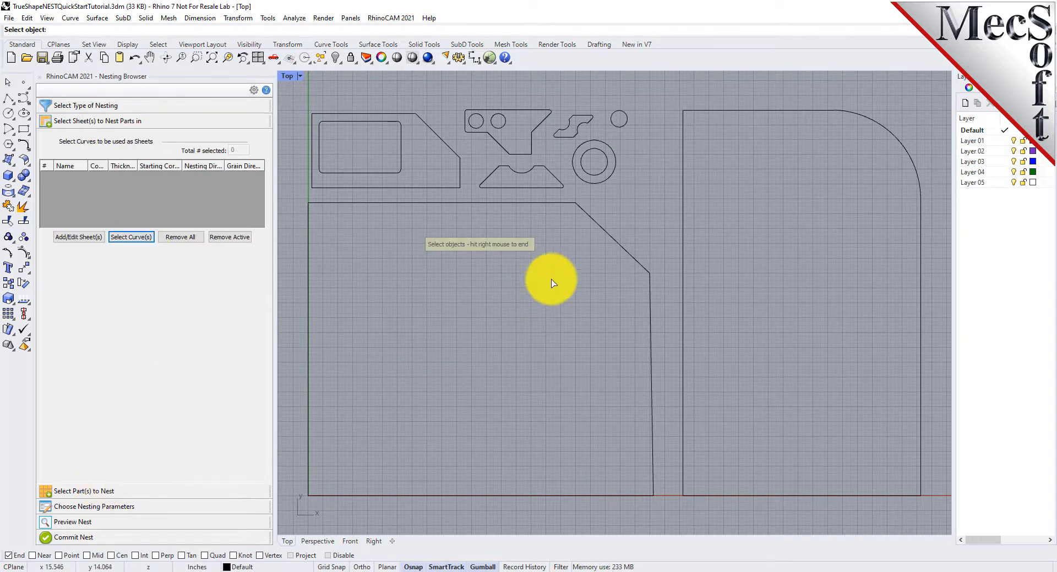
left_click(617, 236)
left_click(683, 256)
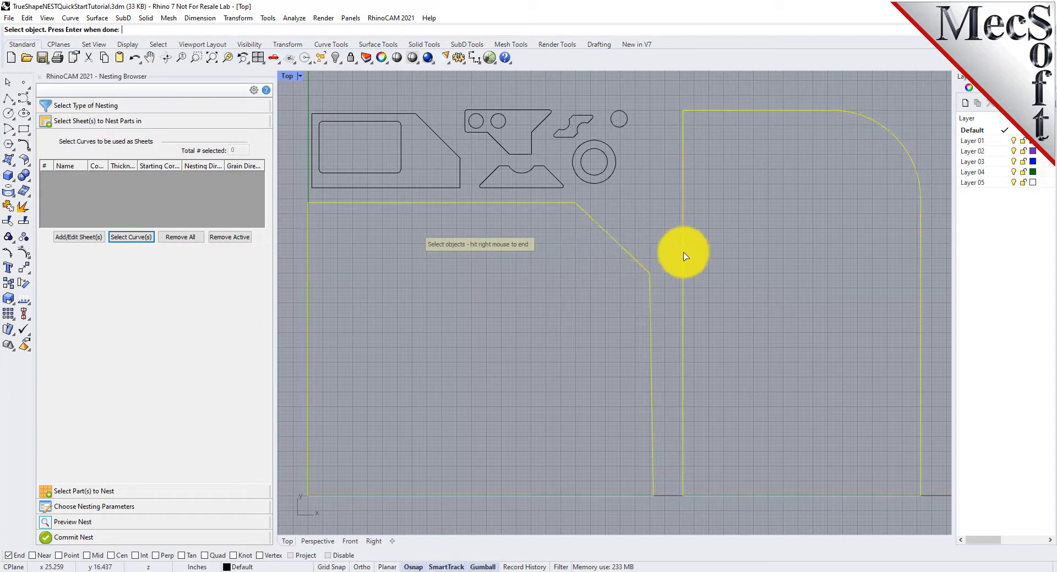
right_click(394, 267)
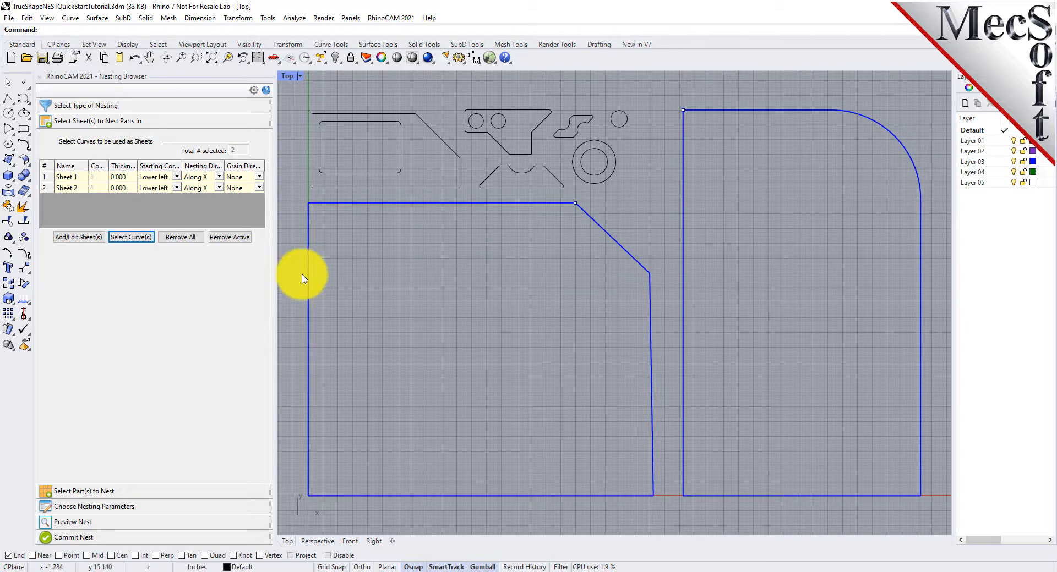
Step: Identify Sheet 1 and Sheet 2 in the drawing and set the count of each sheet to 2
left_click(47, 178)
left_click(44, 188)
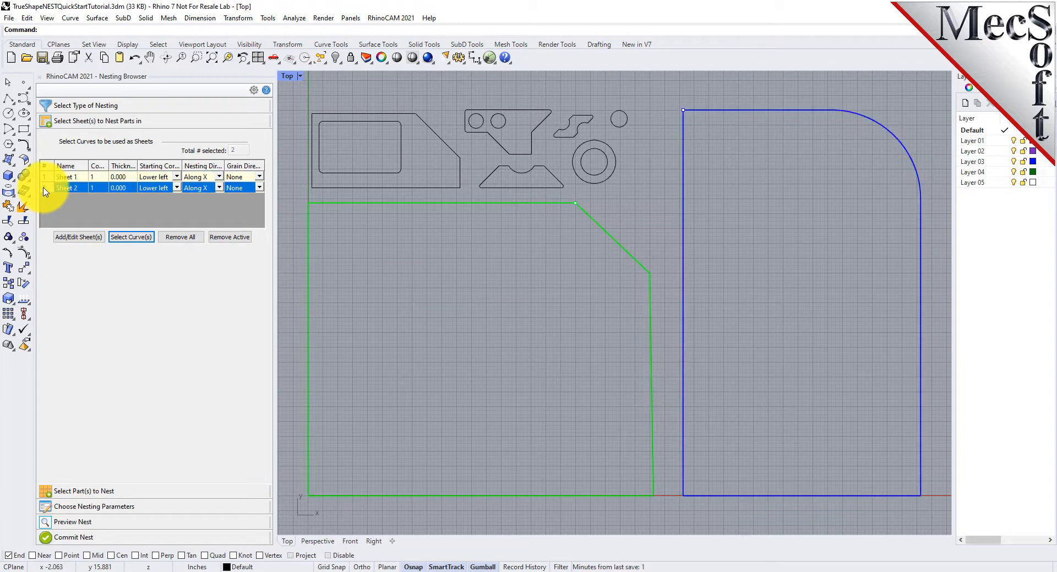
left_click(96, 177)
type("2")
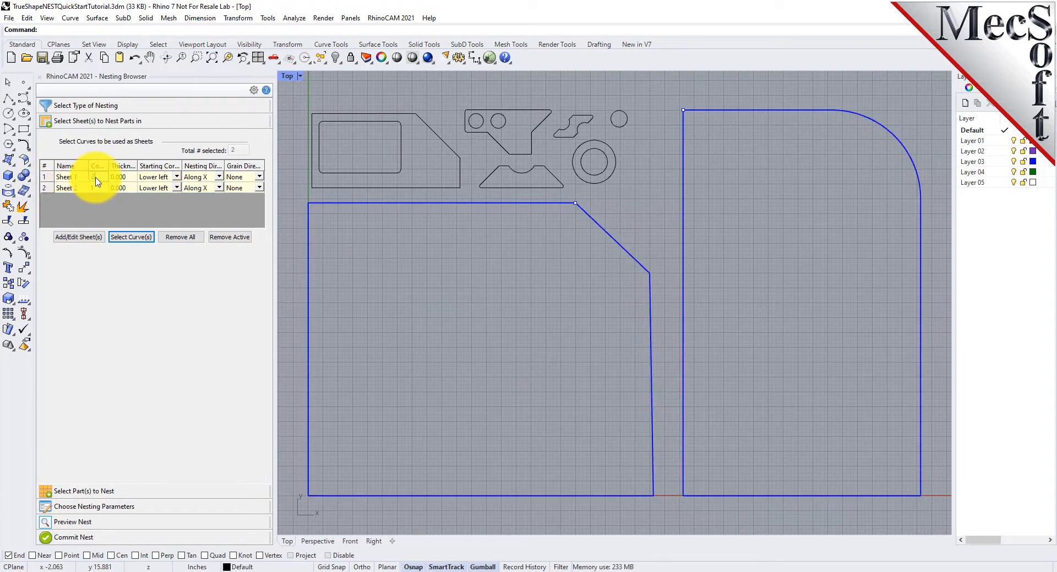
key("Return")
left_click(99, 189)
left_click(99, 188)
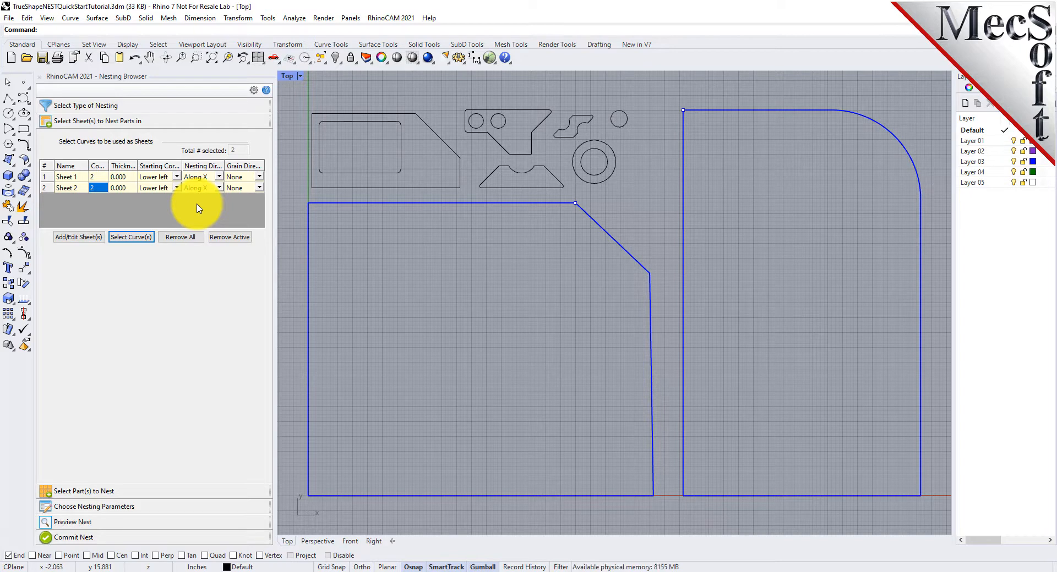
Step: Add all the small curves above the chamfered sheet as parts to nest
left_click(99, 498)
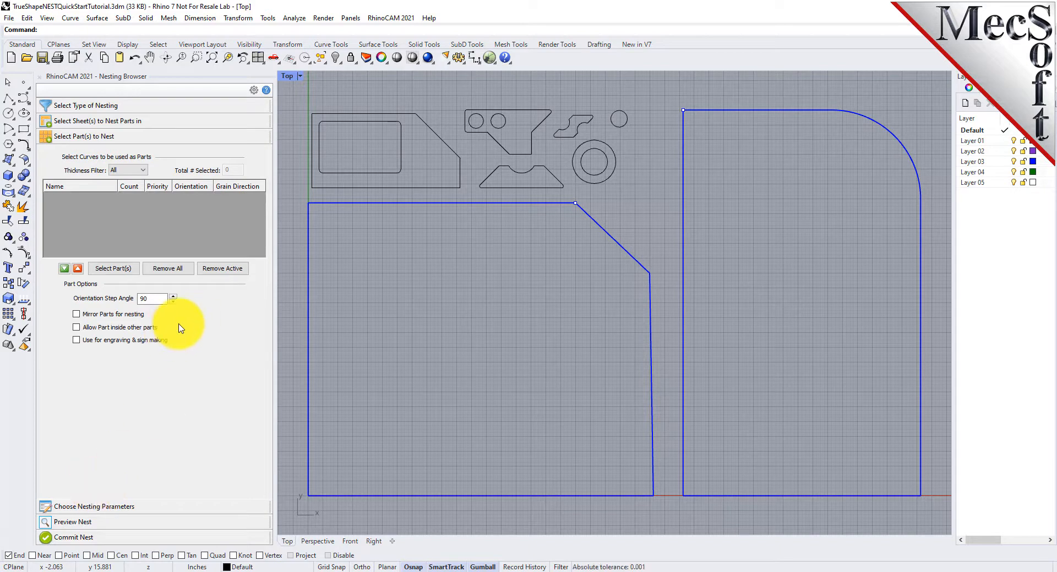
left_click(112, 269)
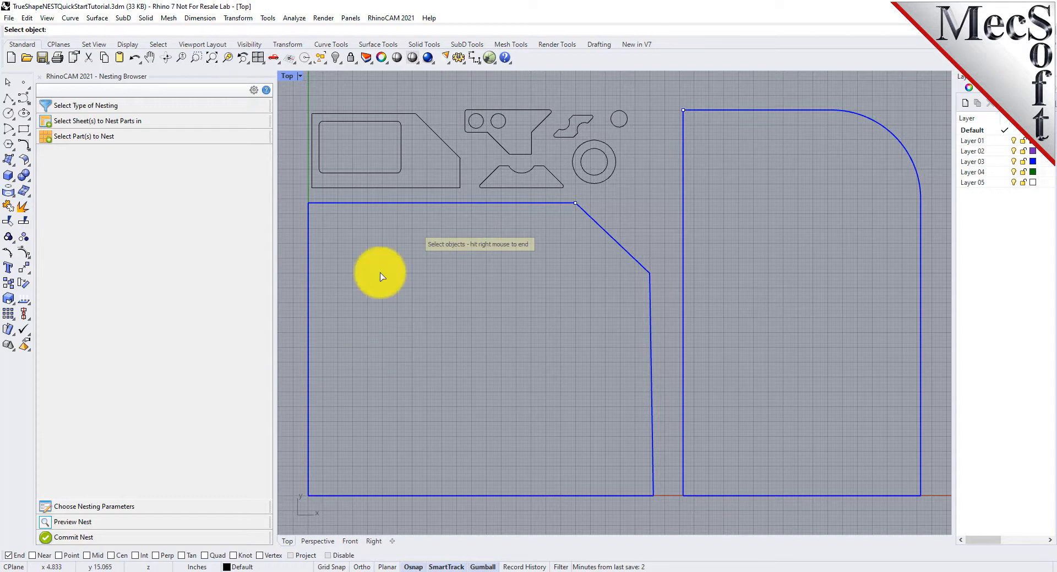
left_click_drag(294, 92, 677, 201)
right_click(640, 194)
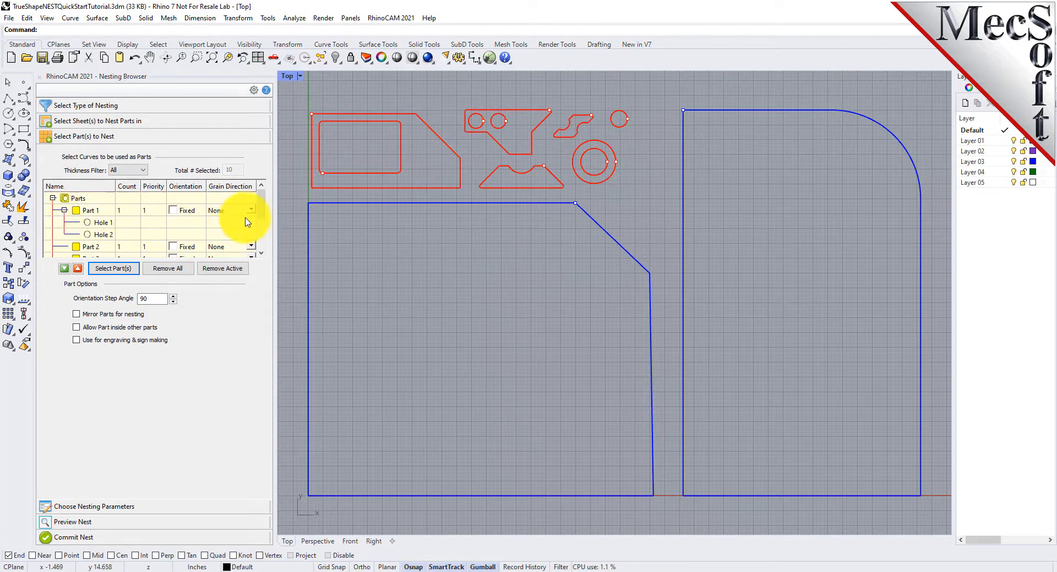
Step: Examine the listed parts and their holes, checking which curve each of Part 1, Hole 1 and Hole 2 highlights
mouse_move(260, 207)
left_mouse_down()
mouse_move(264, 253)
mouse_move(267, 198)
left_mouse_up()
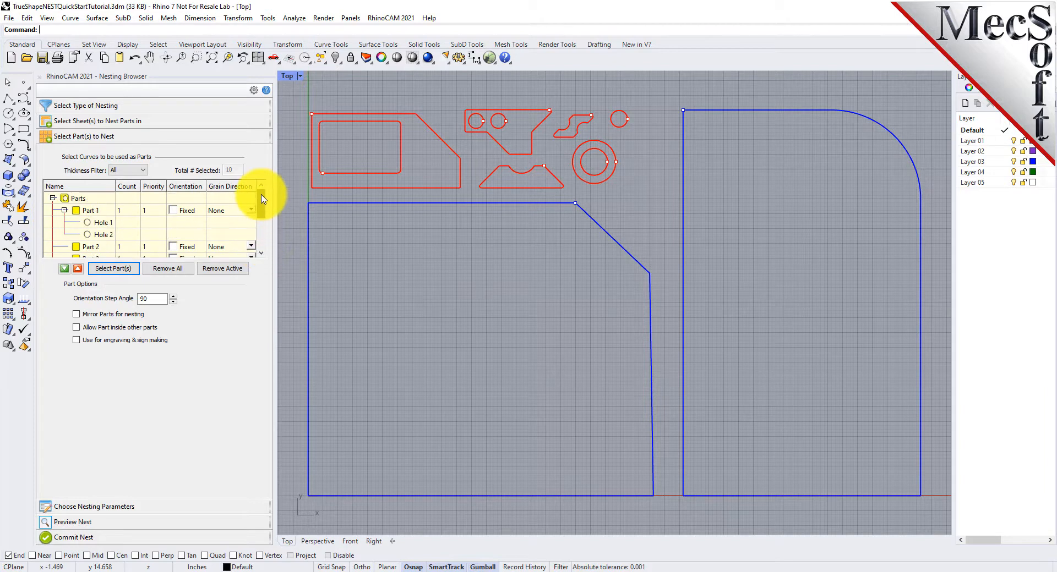
left_click(80, 211)
left_click(98, 223)
left_click(101, 235)
scroll(107, 215, "down", 1)
scroll(107, 220, "down", 1)
left_click(92, 236)
scroll(91, 237, "up", 3)
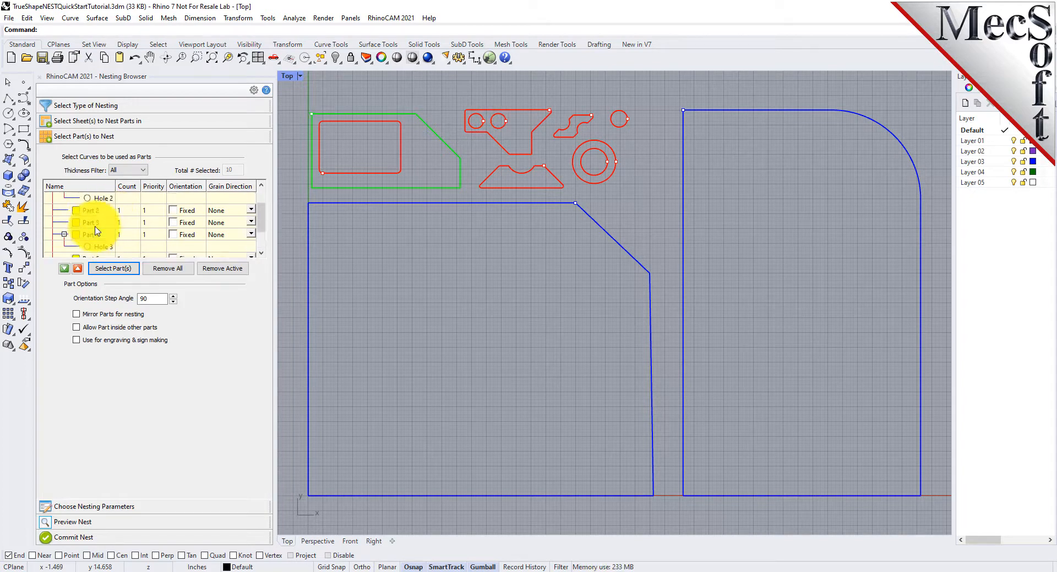
left_click(88, 210)
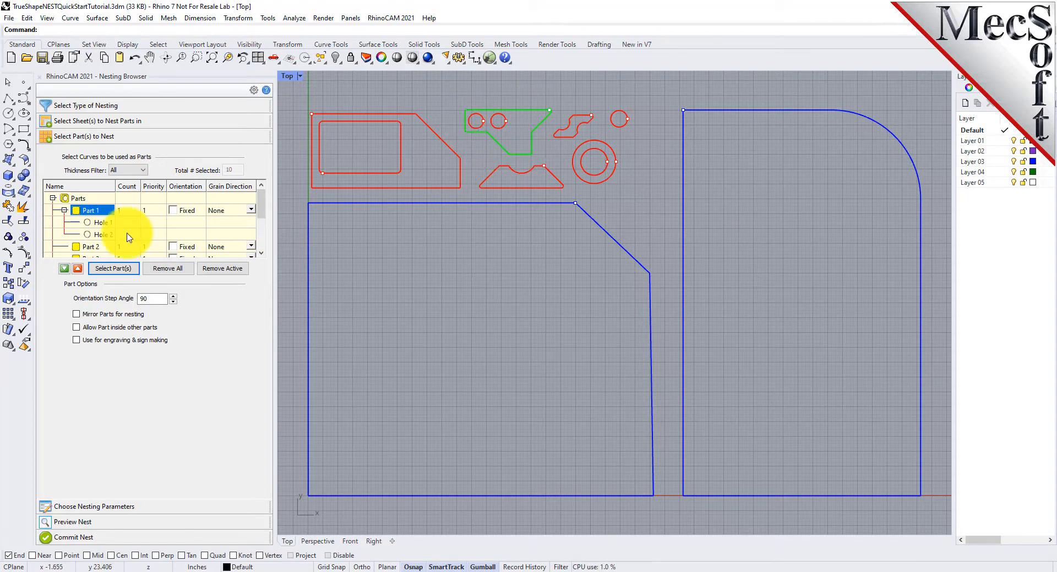
left_click(103, 223)
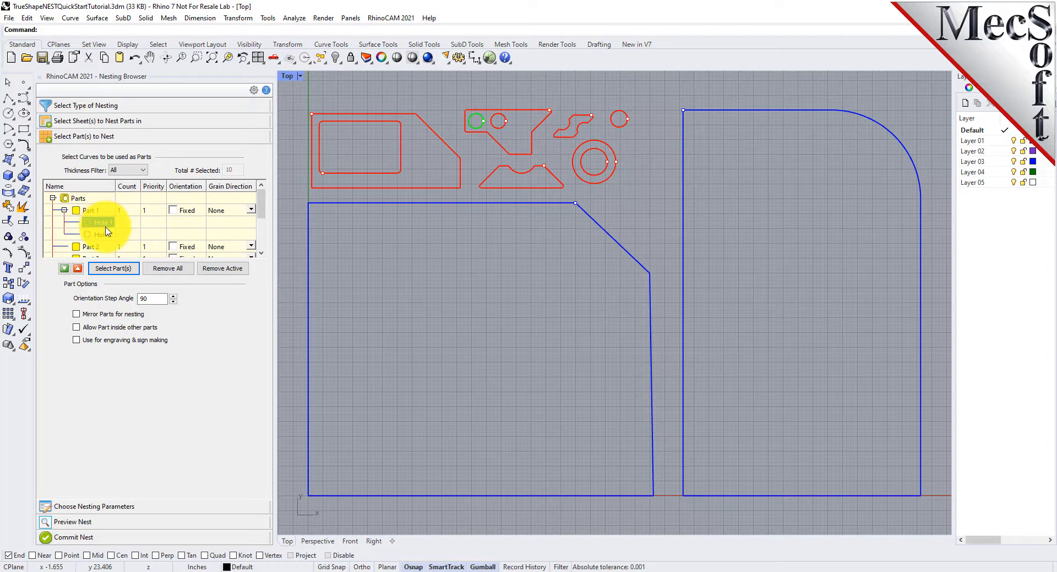
left_click(102, 235)
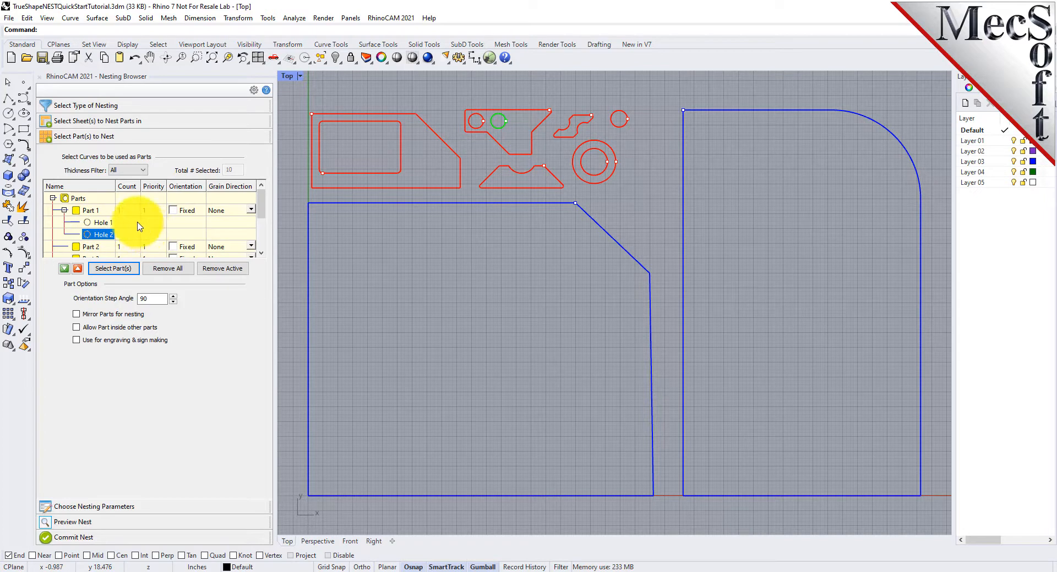
scroll(139, 226, "down", 3)
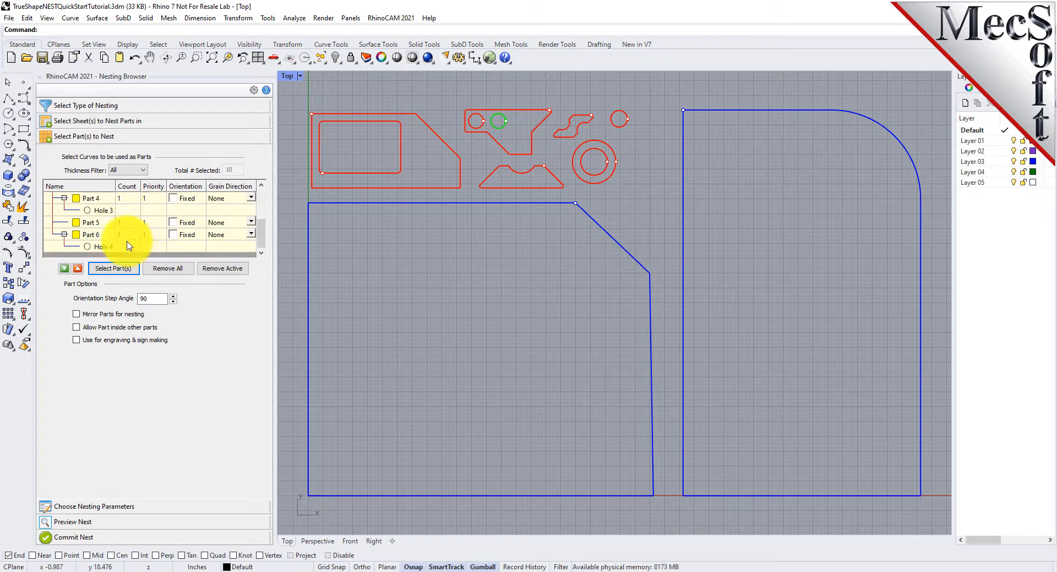
Step: Examine which curves Part 6, Hole 1, Hole 2 and Hole 4 of the parts list highlight in the drawing
left_click(82, 235)
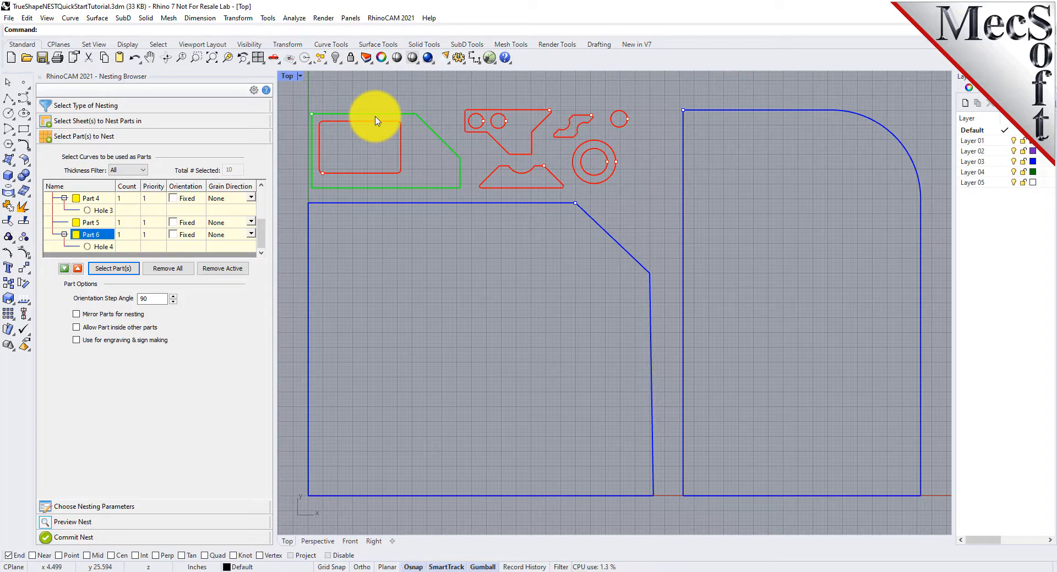
scroll(124, 215, "up", 3)
left_click(129, 214)
left_click(96, 234)
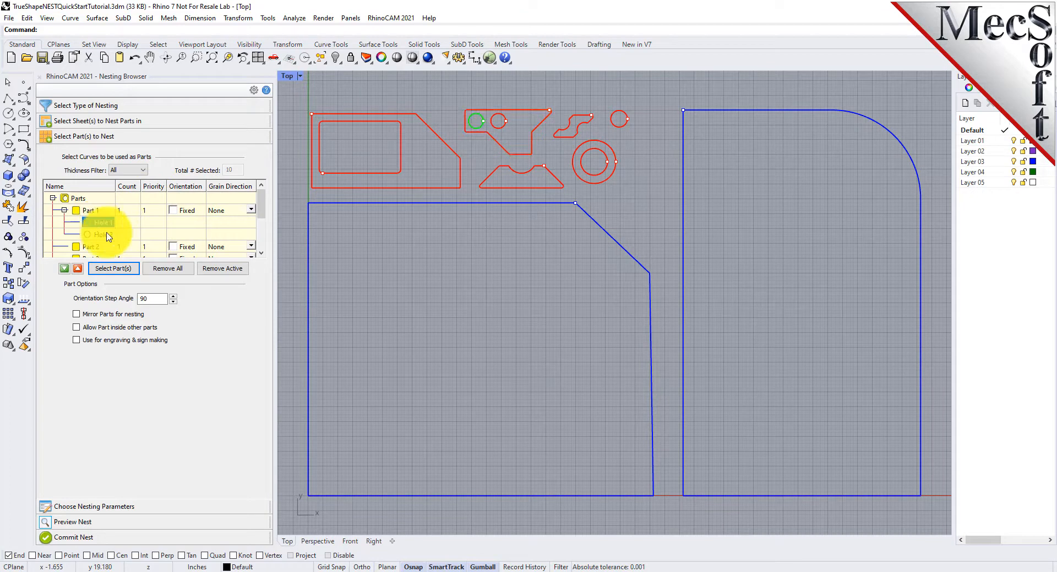
scroll(105, 237, "down", 3)
left_click(101, 248)
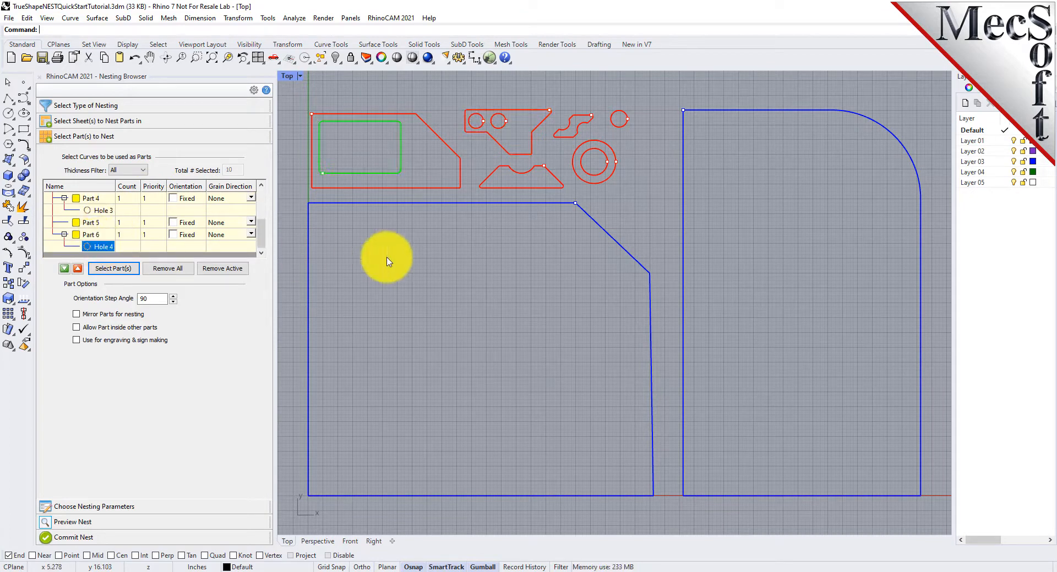
scroll(115, 226, "up", 3)
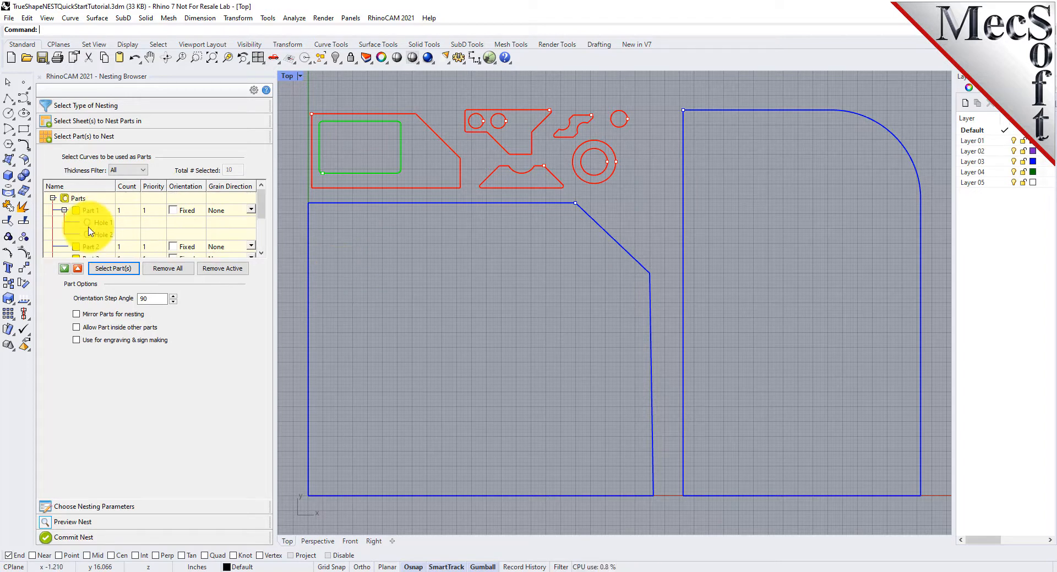
Step: Collapse Part 1 in the parts list, set its count to 50 and apply the same count to all parts
left_click(64, 210)
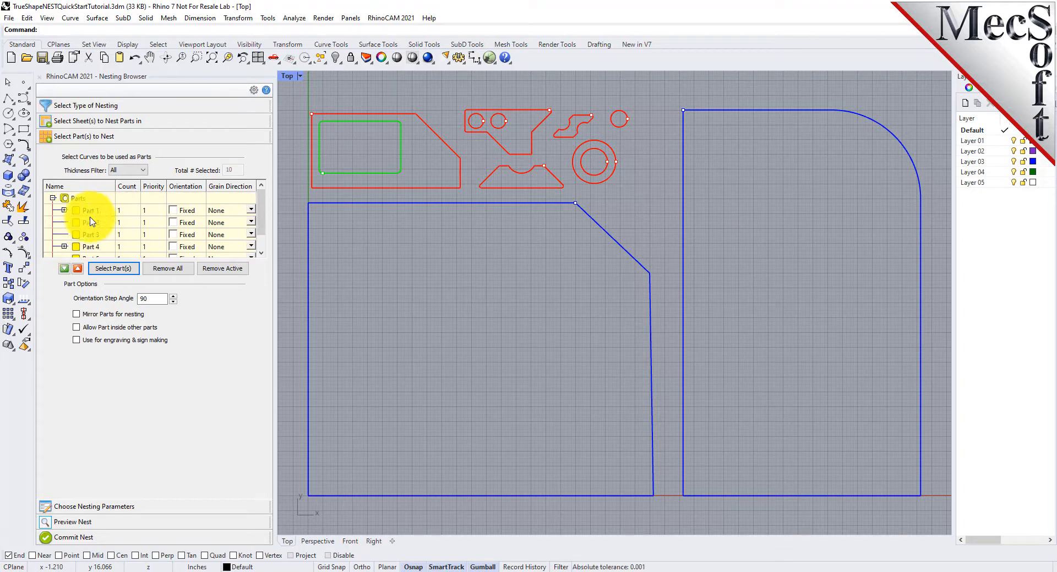
left_click(127, 211)
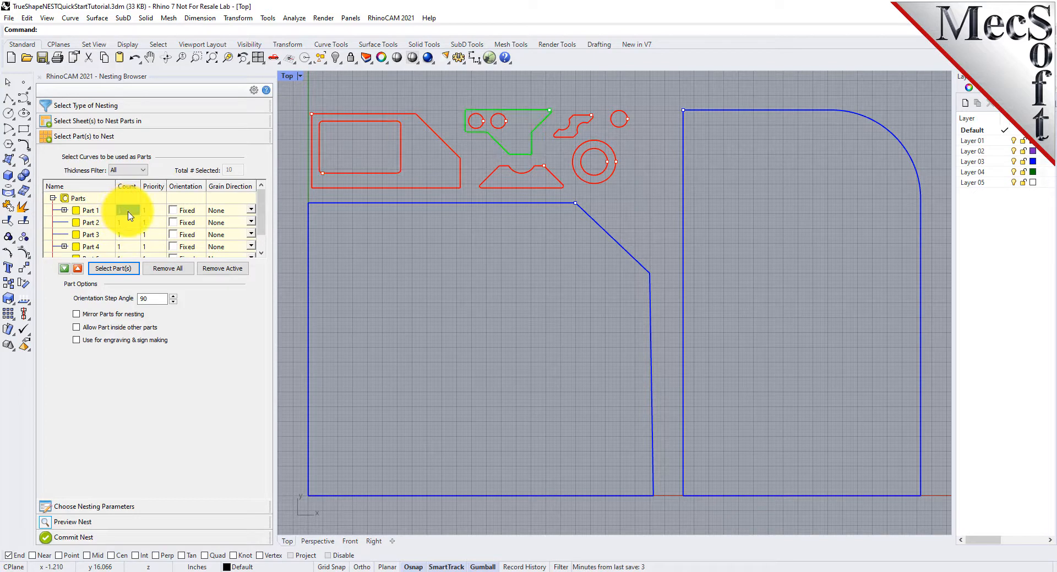
type("50")
key("Return")
right_click(130, 215)
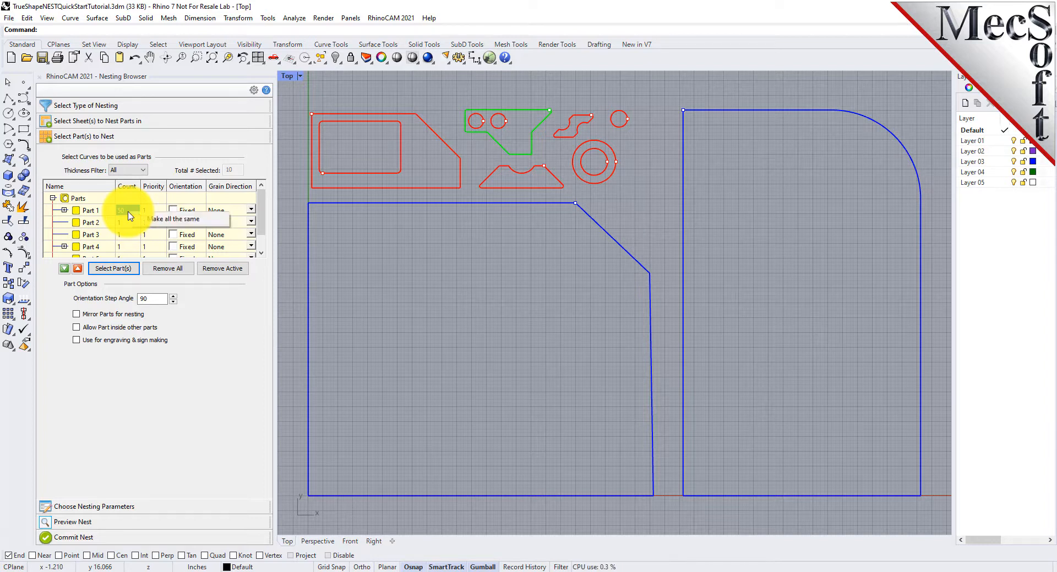
left_click(177, 219)
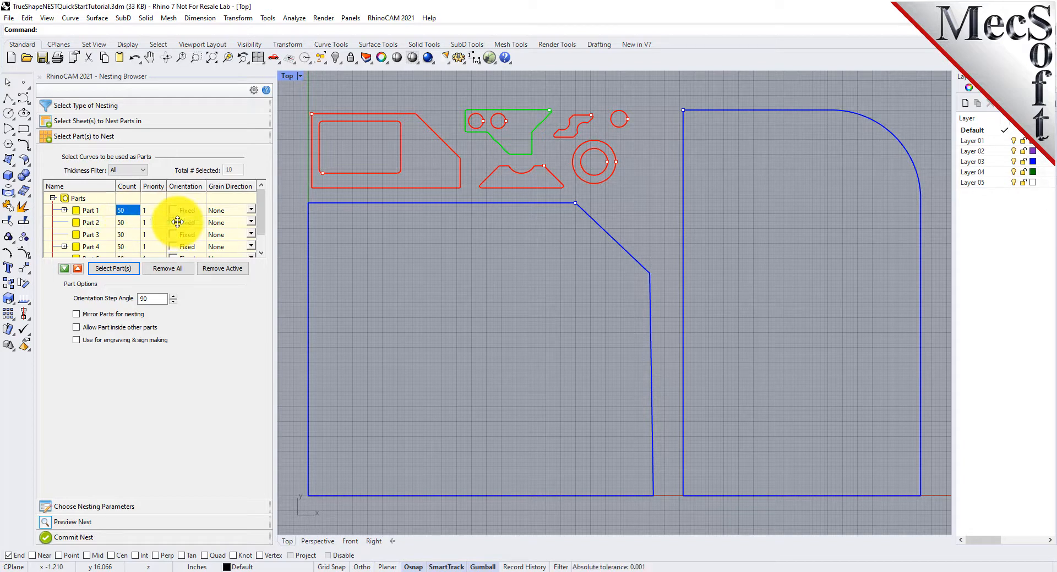
scroll(93, 218, "down", 1)
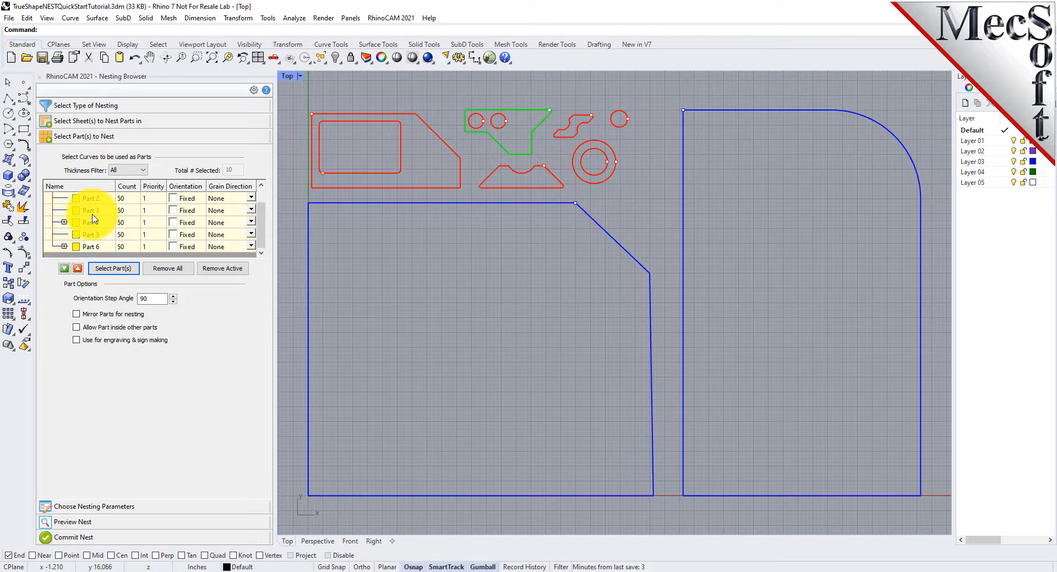
scroll(93, 219, "up", 1)
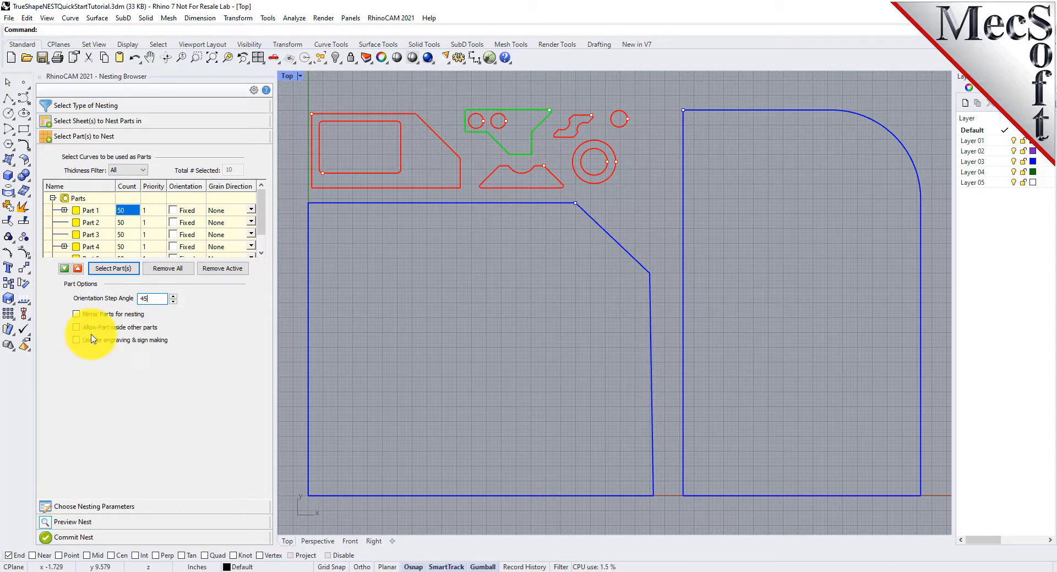
Step: Set the orientation step angle to 45 and allow parts to be mirrored and placed inside other parts
left_click(78, 315)
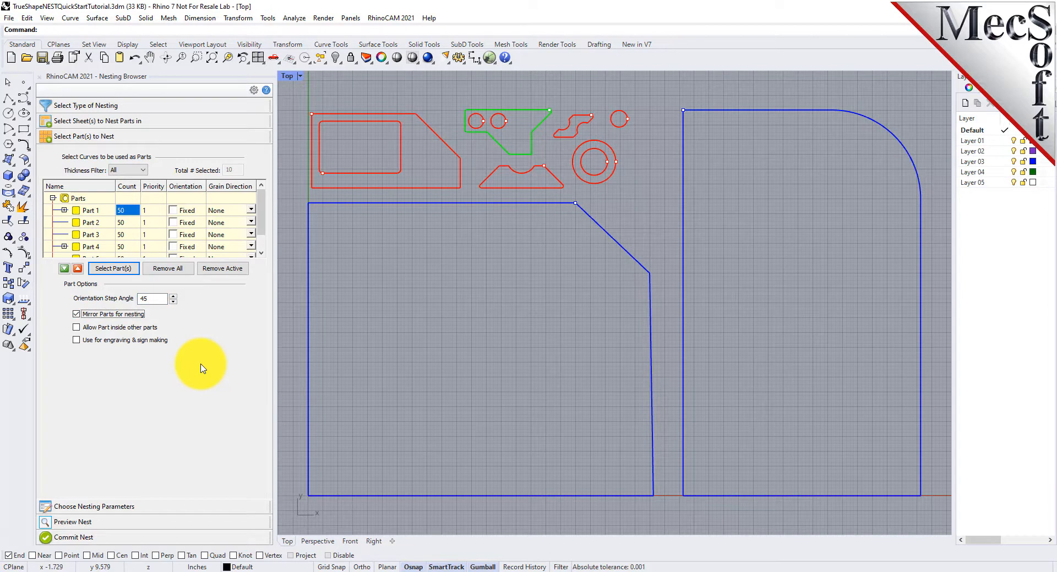
left_click(77, 328)
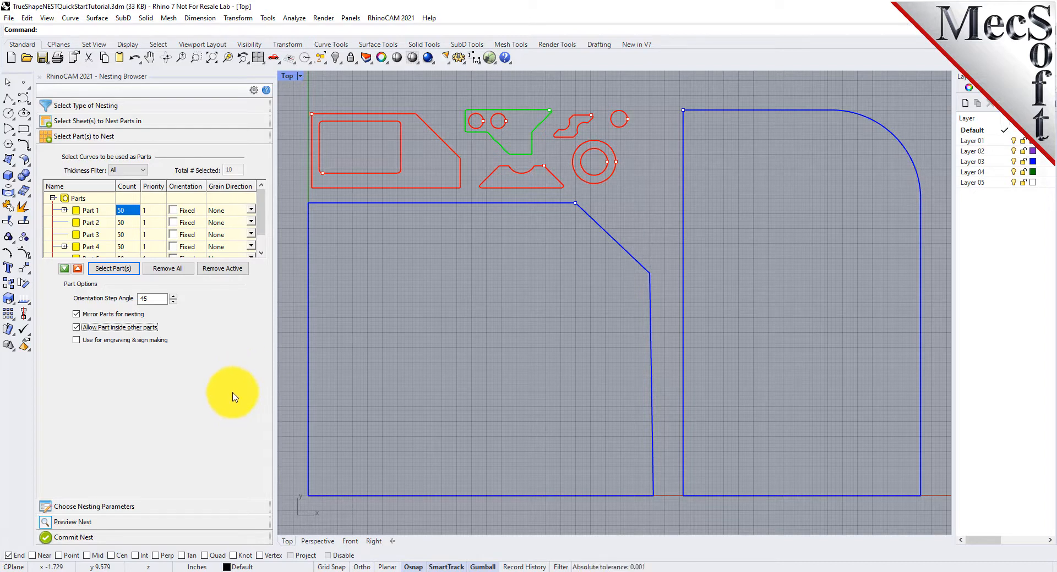
Step: Identify Part 2, the trapezoidal part with the curved notch, and fix its orientation
left_click(93, 213)
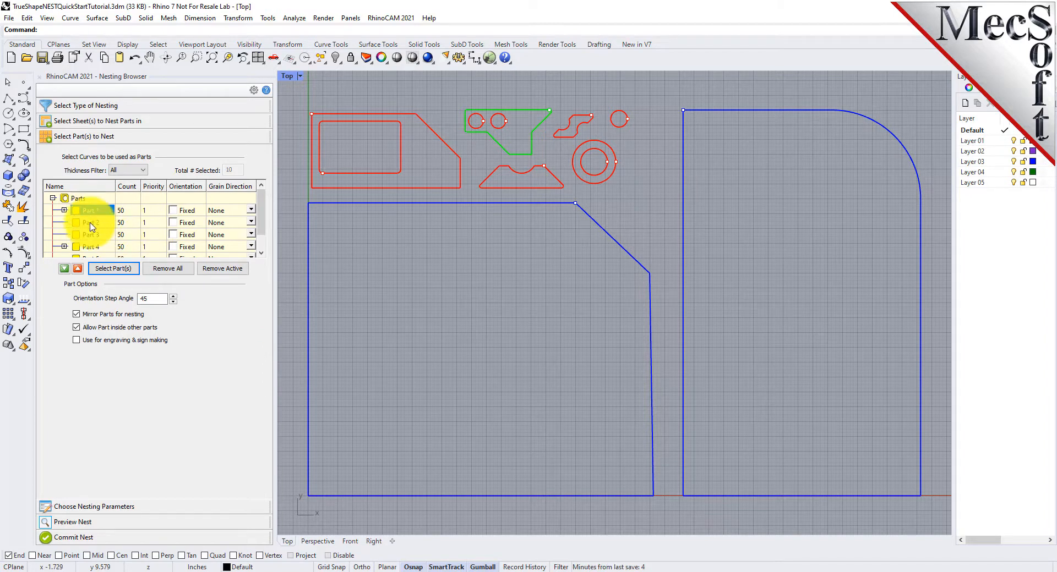
left_click(95, 224)
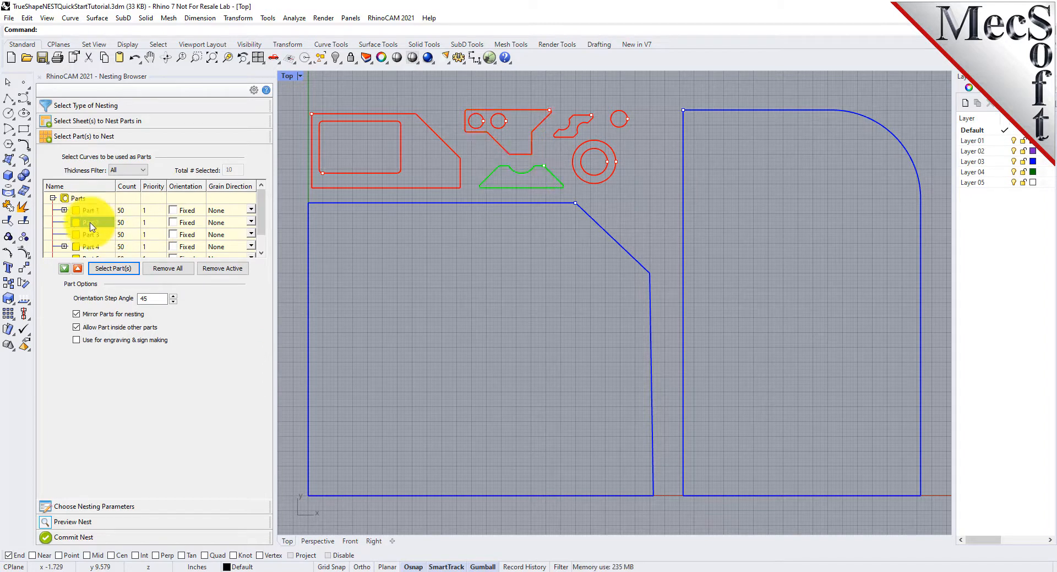
left_click(173, 225)
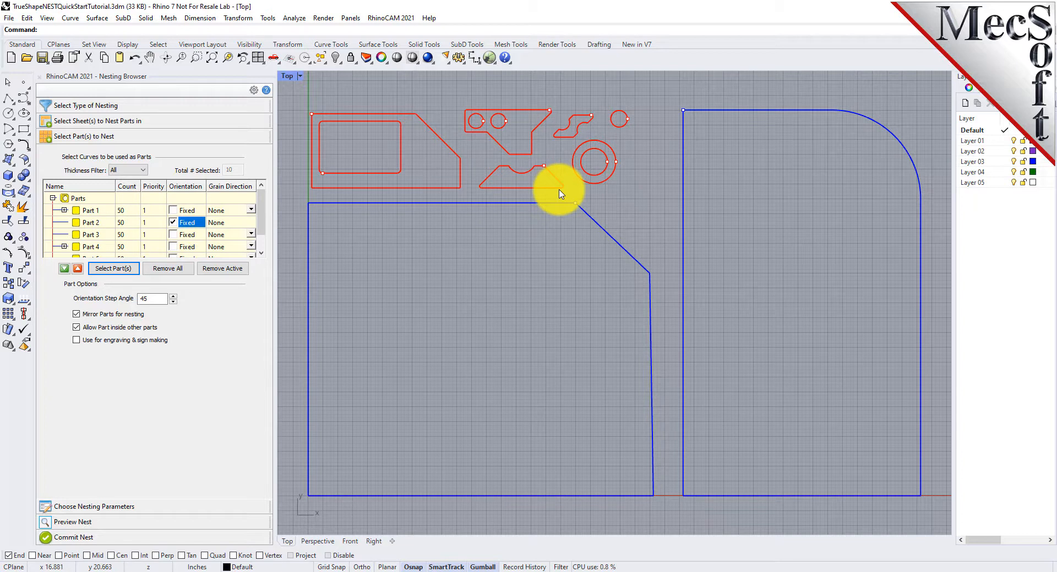
left_click(89, 226)
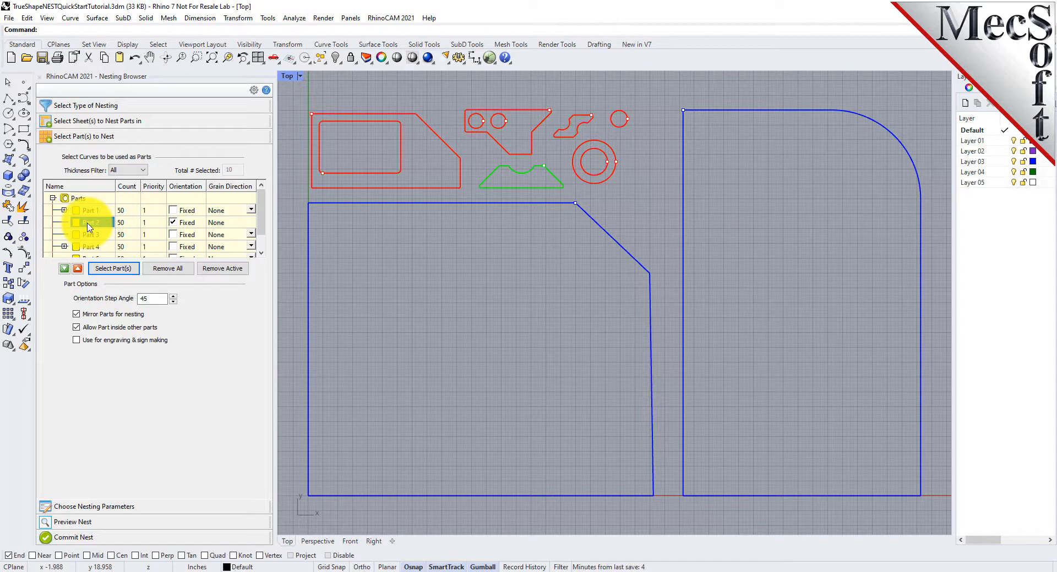
Step: In the nesting parameters, set the part-to-part distance to 0.15 and the part-to-sheet distance to 0.25
left_click(116, 504)
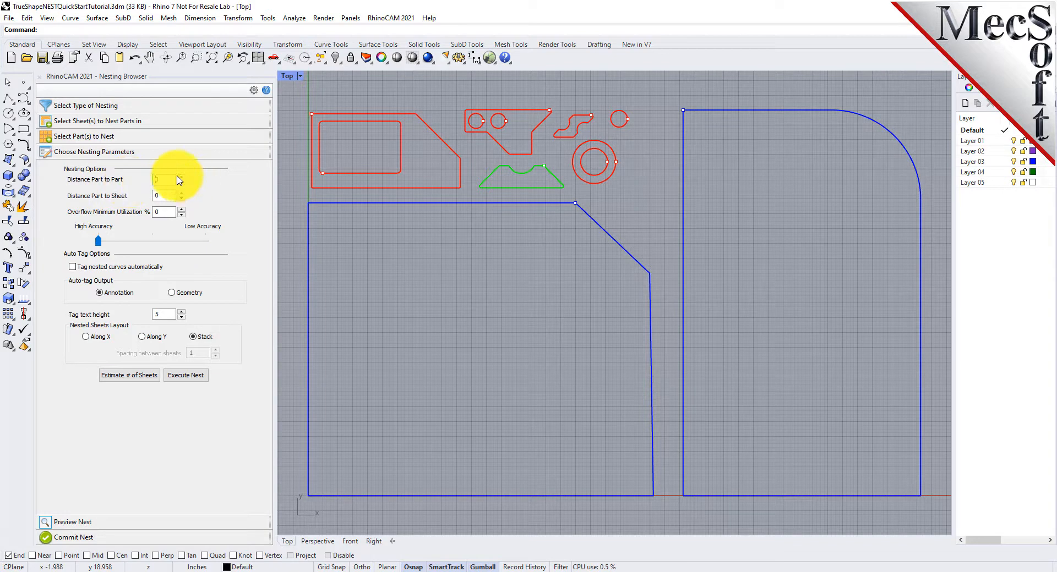
left_click_drag(163, 180, 132, 179)
type("0.15")
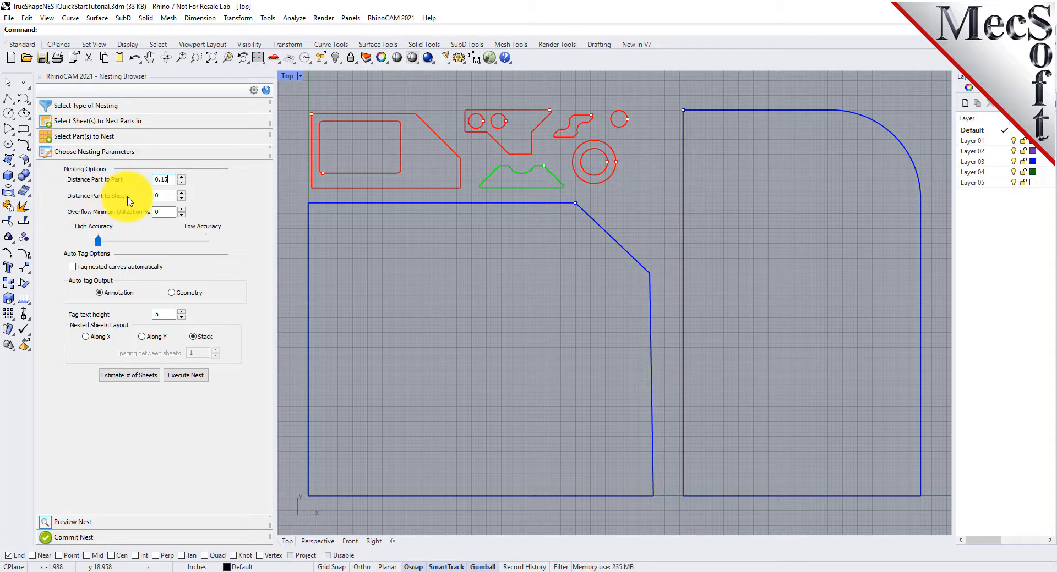
key("Tab")
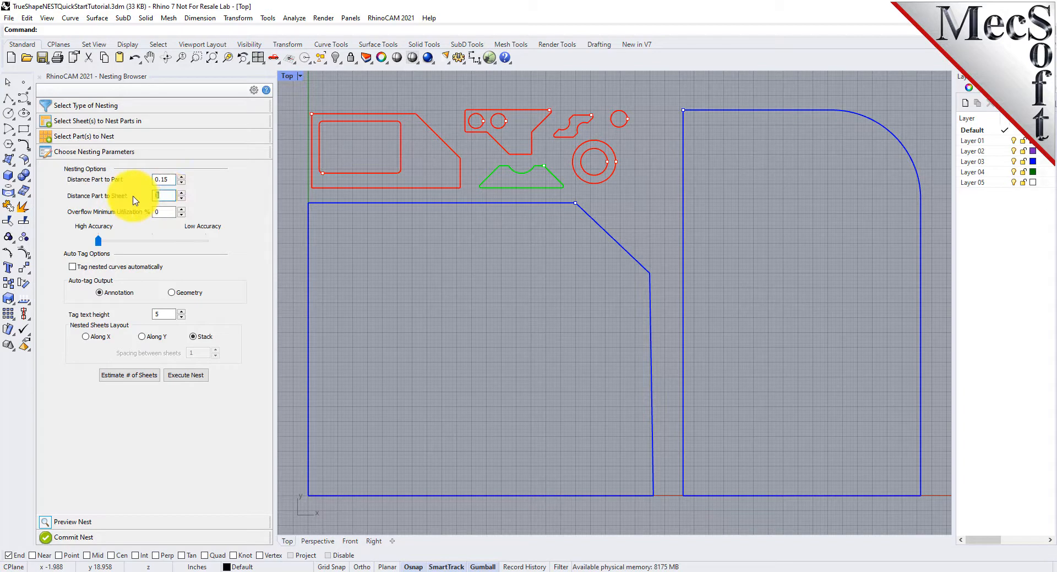
type("0.25")
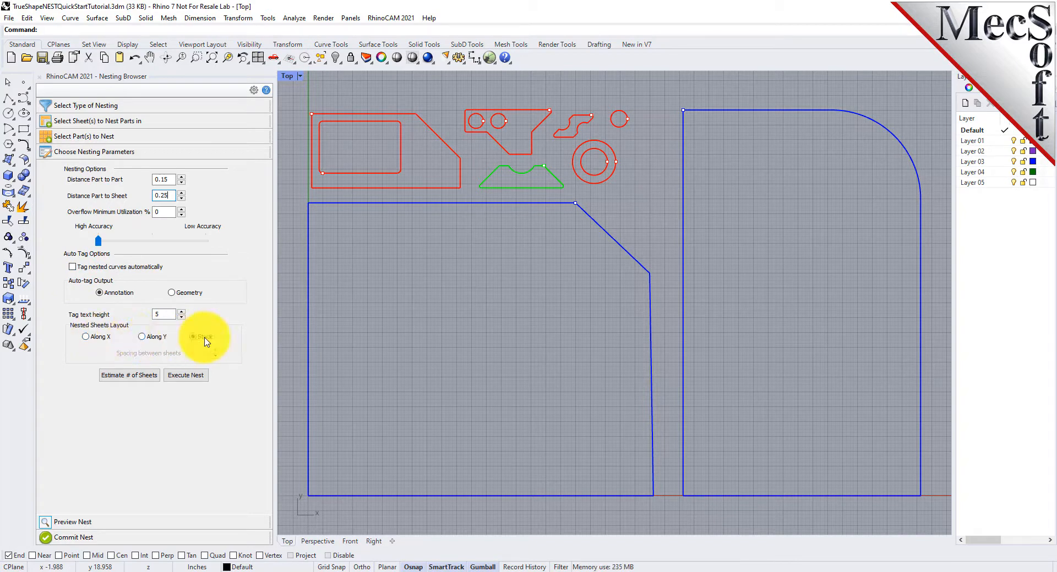
Step: Update the sheet counts from the estimated number of sheets and execute the nest
left_click(150, 378)
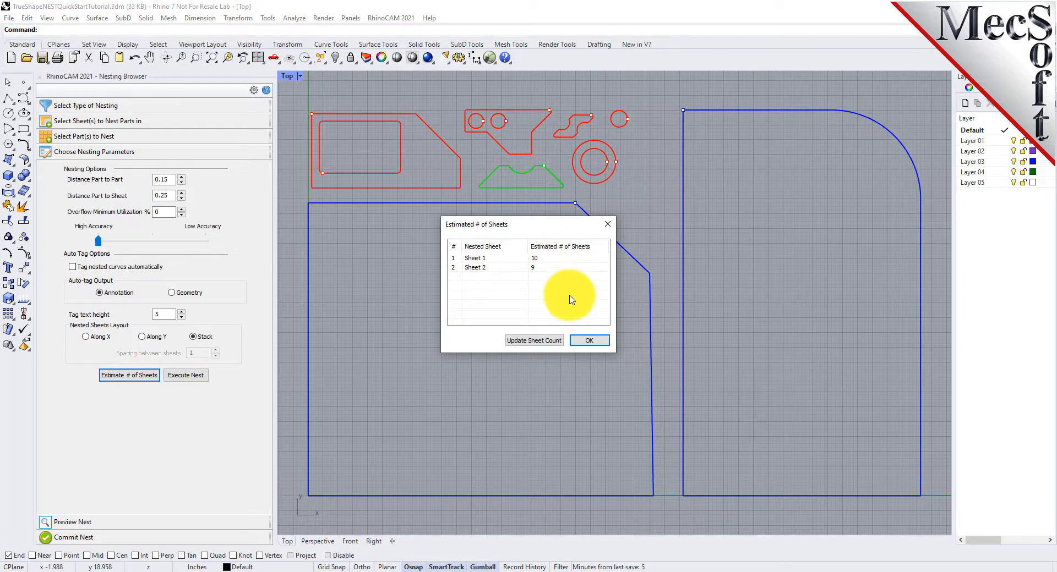
left_click(537, 342)
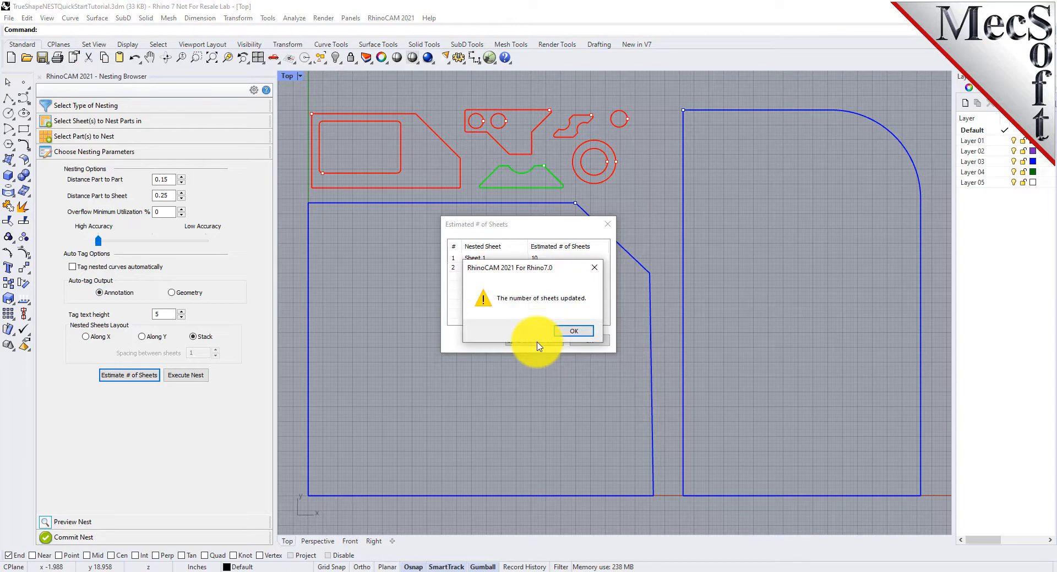
left_click(575, 332)
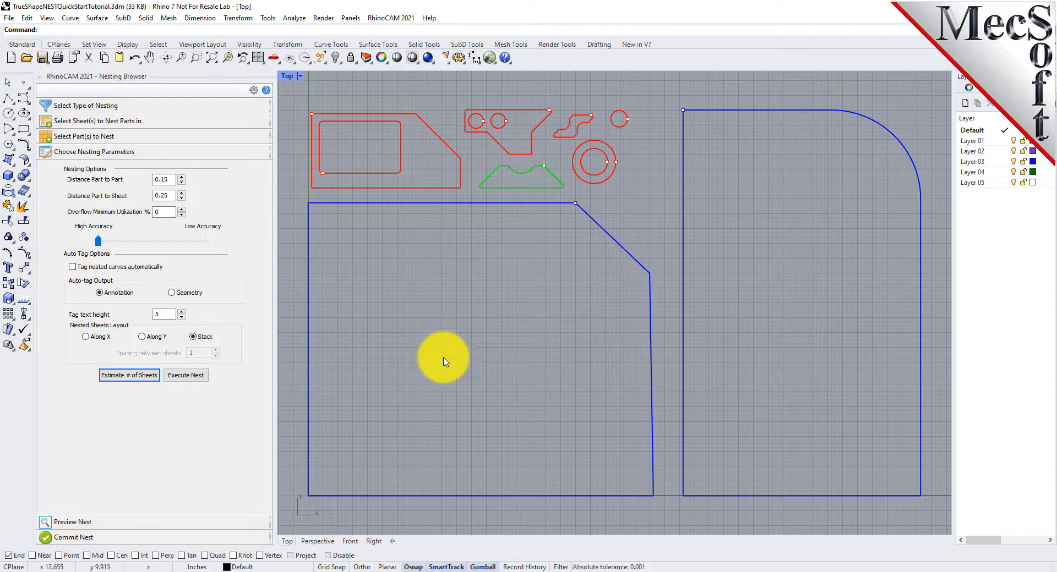
left_click(188, 376)
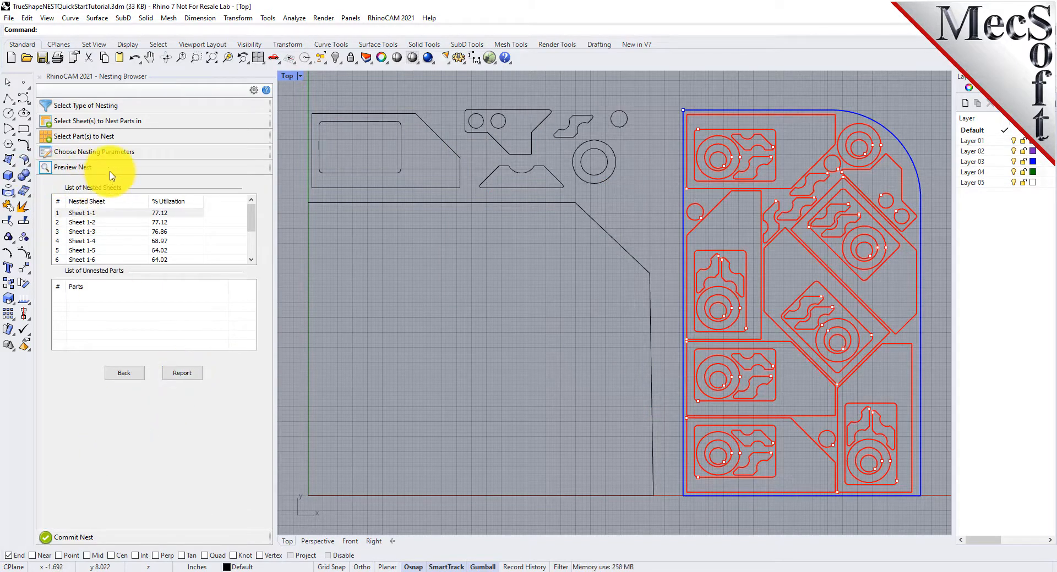
Step: Examine the nested layouts one by one from Sheet 1-2 through Sheet 1-8 in the nest preview
left_click(155, 222)
left_click(164, 233)
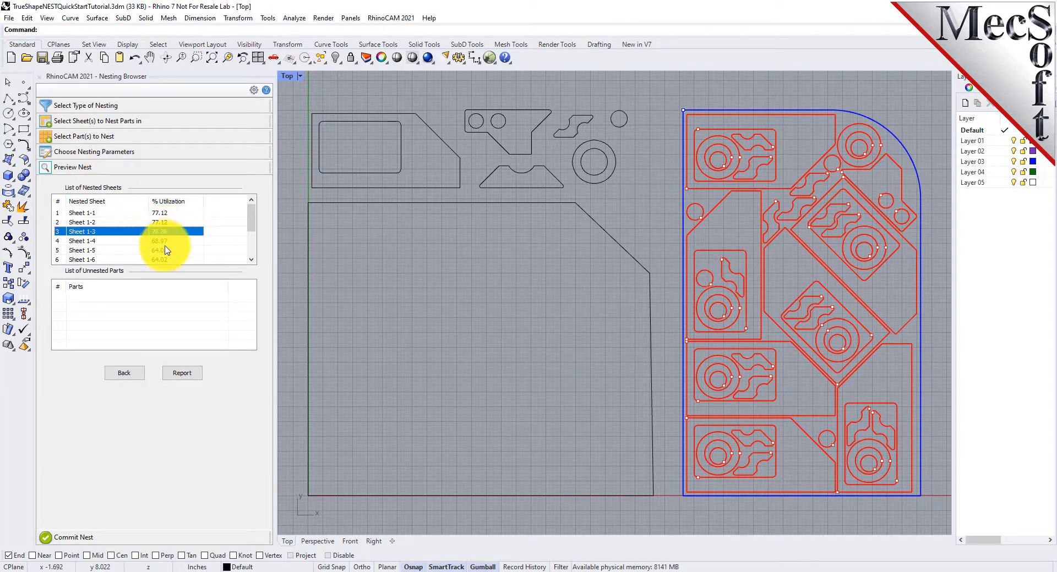
left_click(164, 241)
left_click(163, 251)
left_click(162, 260)
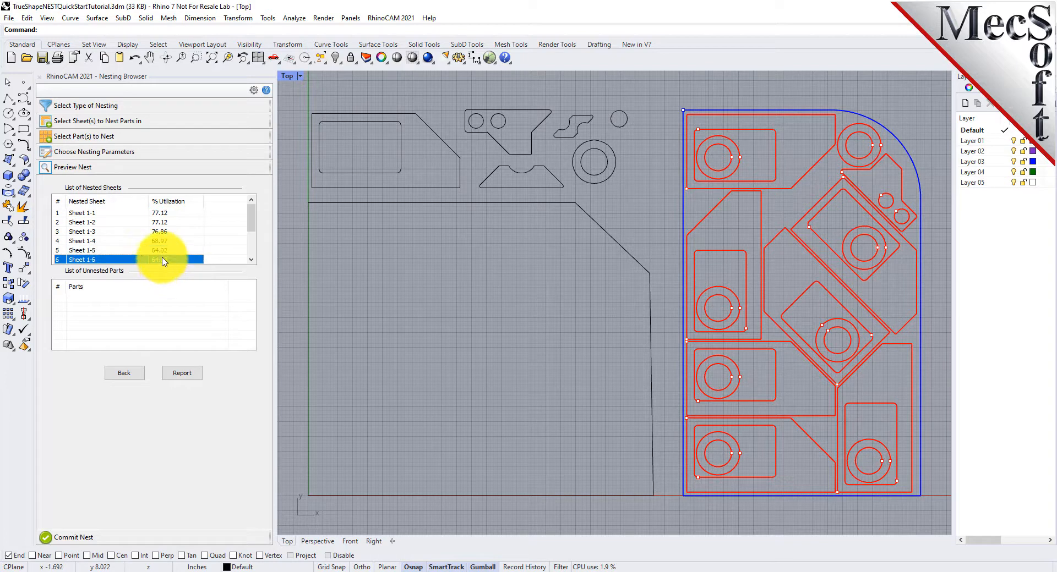
scroll(159, 242, "down", 2)
left_click(162, 221)
left_click(162, 233)
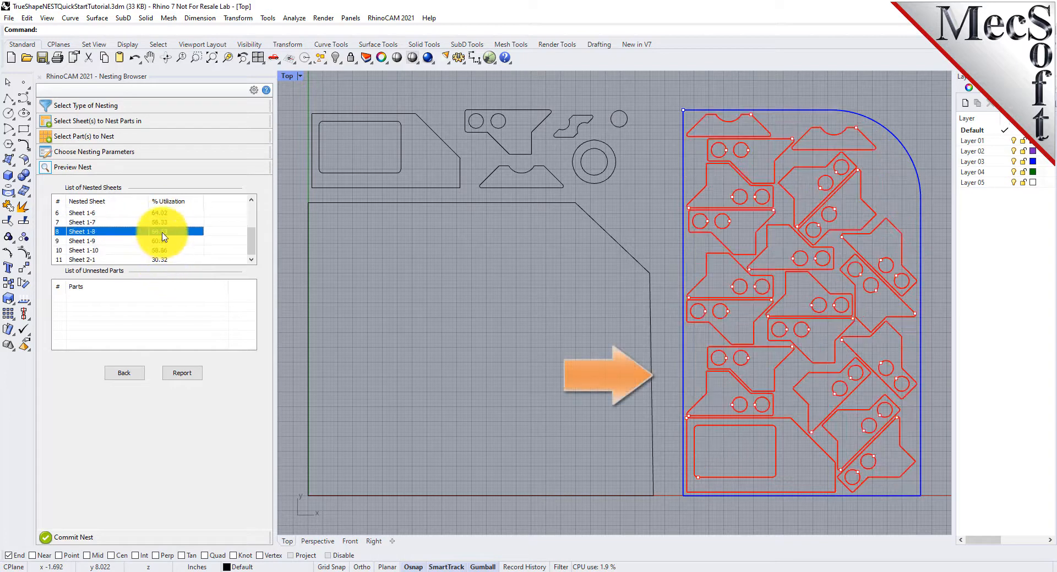
Step: Compare how parts are arranged on the nested sheets between Sheet 1-1 and Sheet 1-8, returning to Sheet 1-1
scroll(161, 229, "up", 2)
left_click(162, 214)
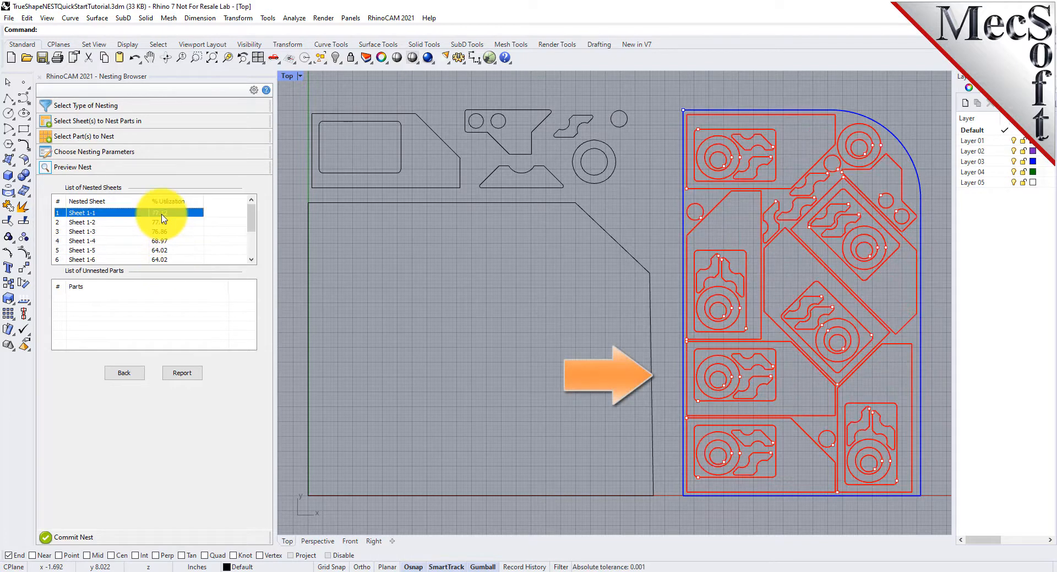
left_click(164, 231)
left_click(168, 251)
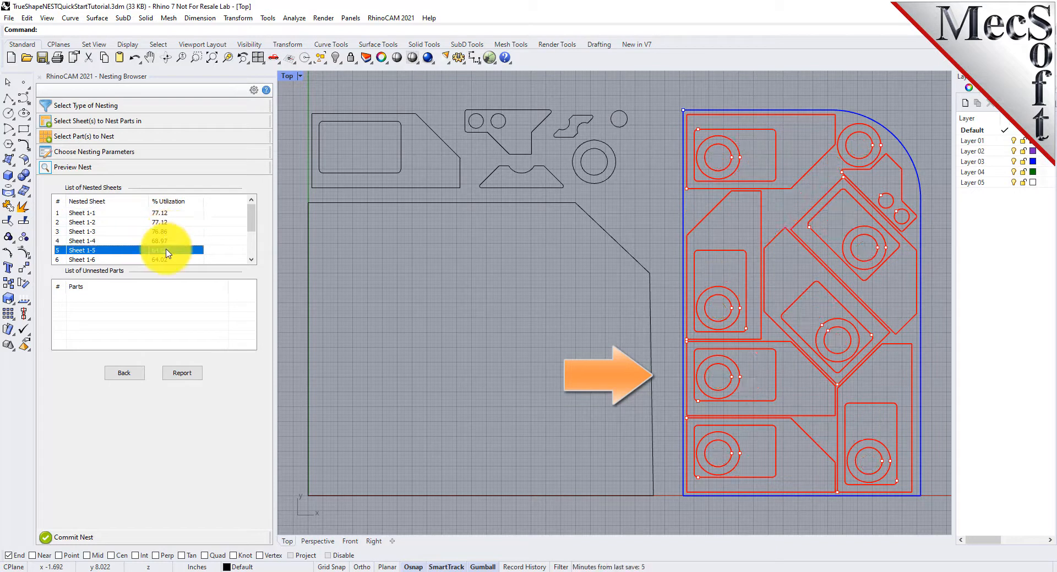
left_click(164, 259)
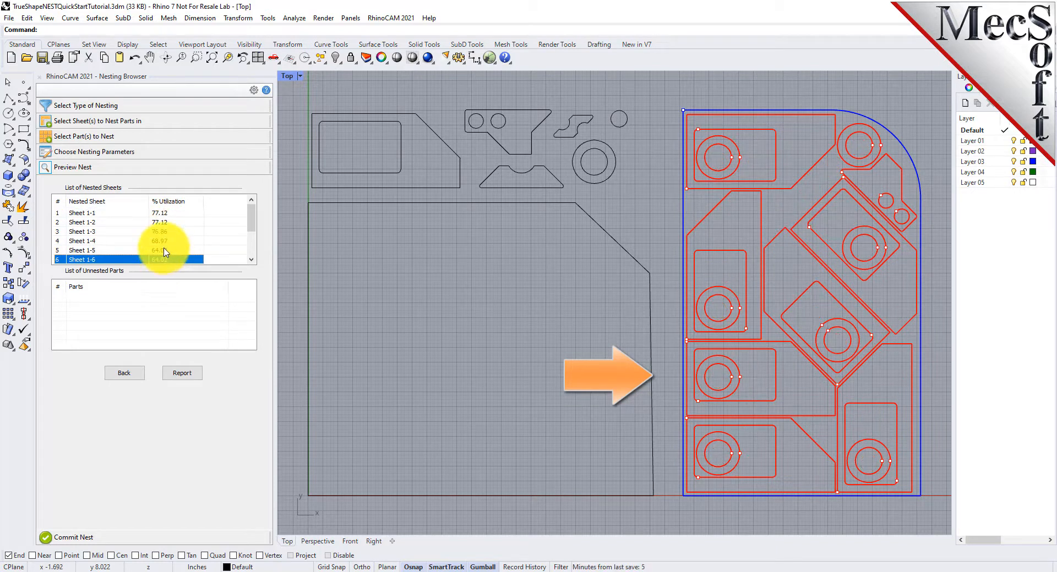
left_click(159, 212)
left_click(163, 231)
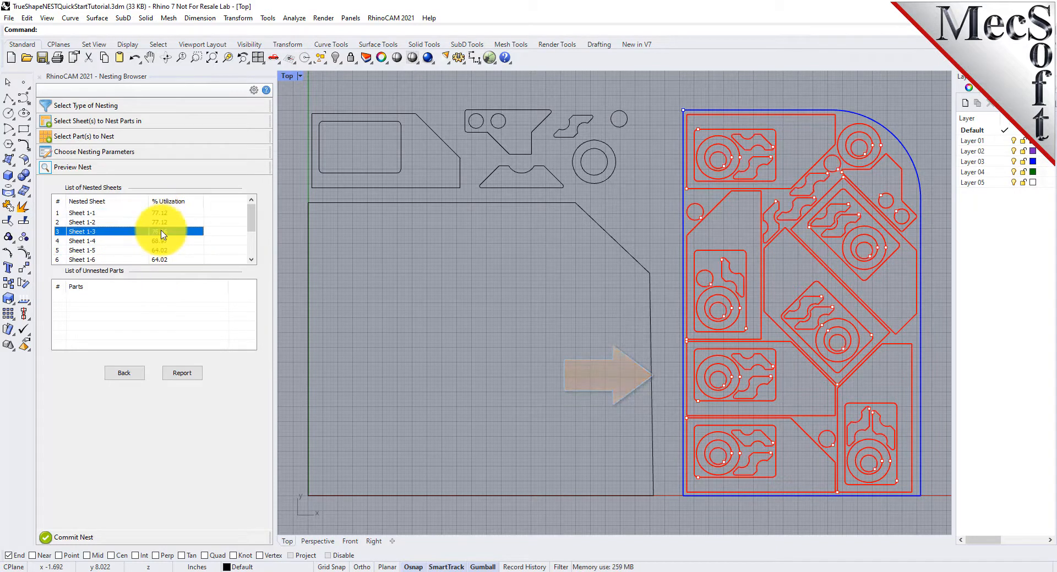
left_click(167, 251)
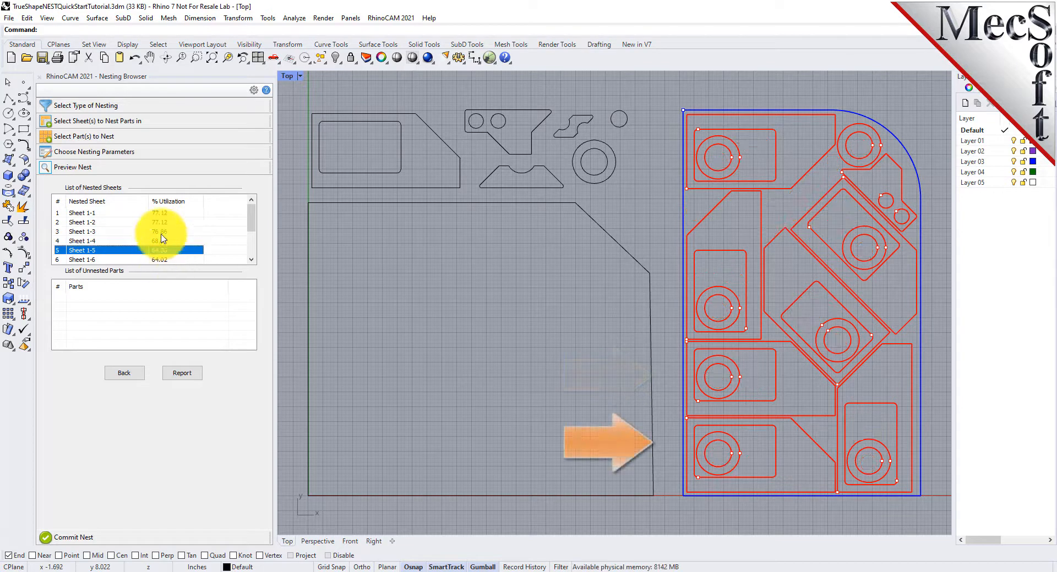
left_click(163, 259)
scroll(163, 234, "down", 2)
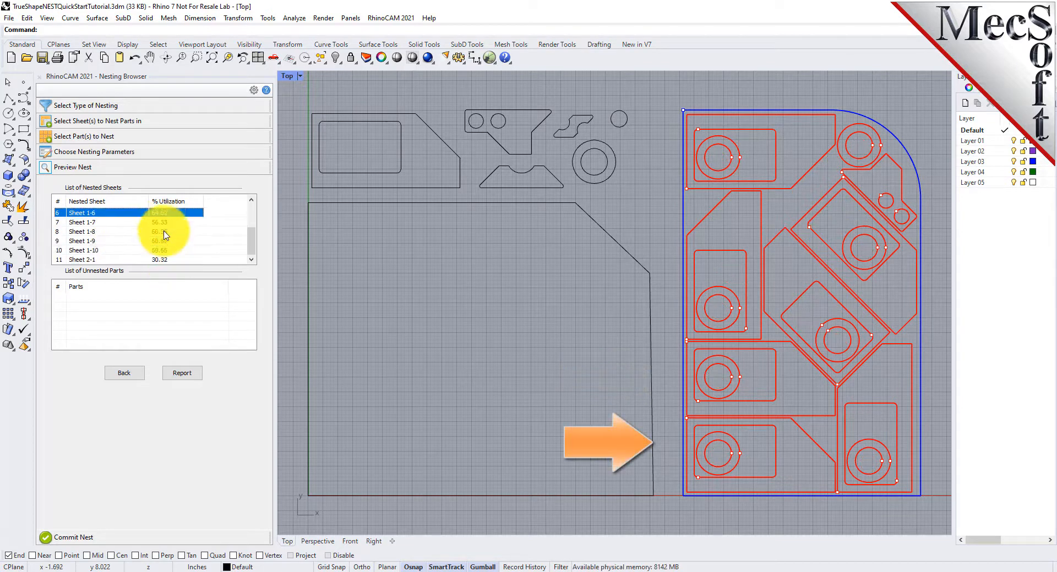
left_click(164, 223)
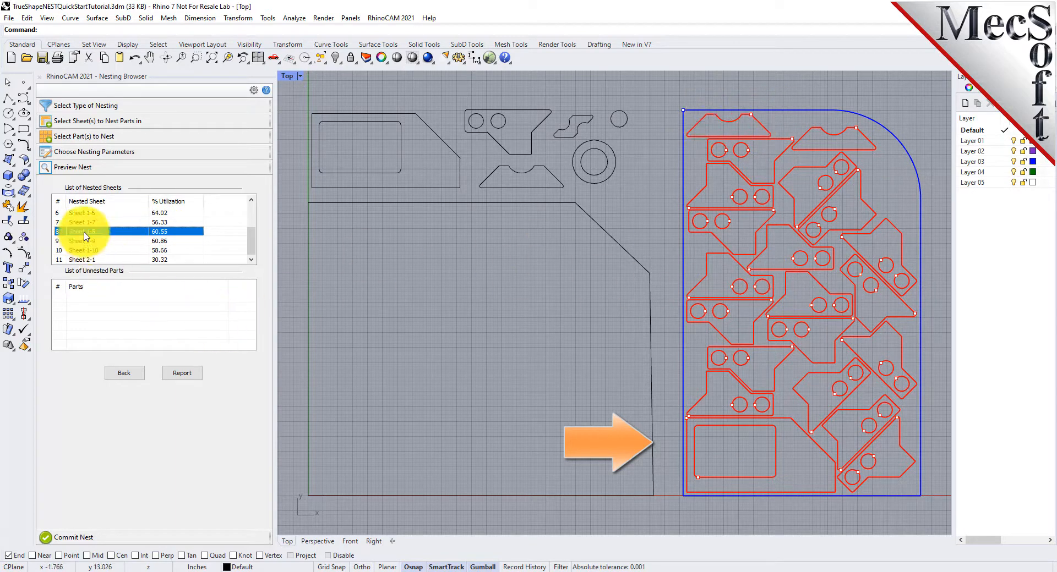
scroll(83, 234, "up", 2)
left_click(81, 213)
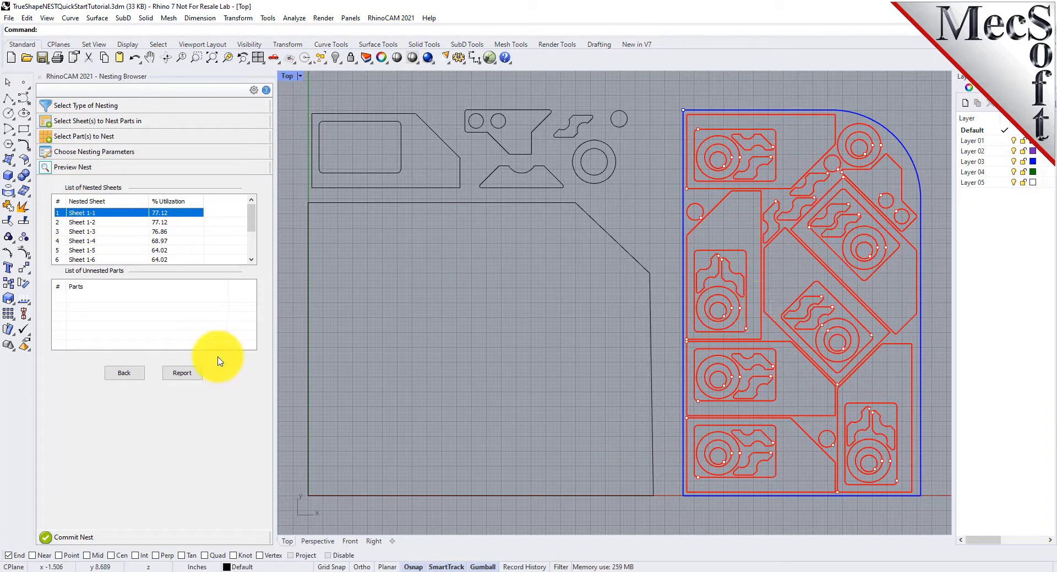
Step: Set the grain direction of Sheet 1 to Along X and accept the same direction for Sheet 2
left_click(105, 121)
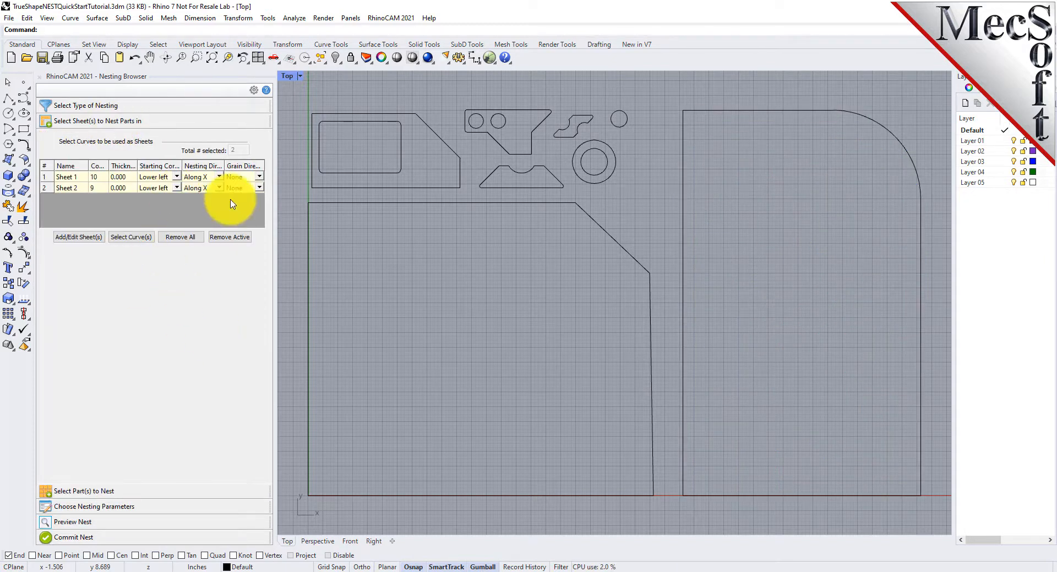
left_click(260, 177)
left_click(260, 178)
left_click(253, 198)
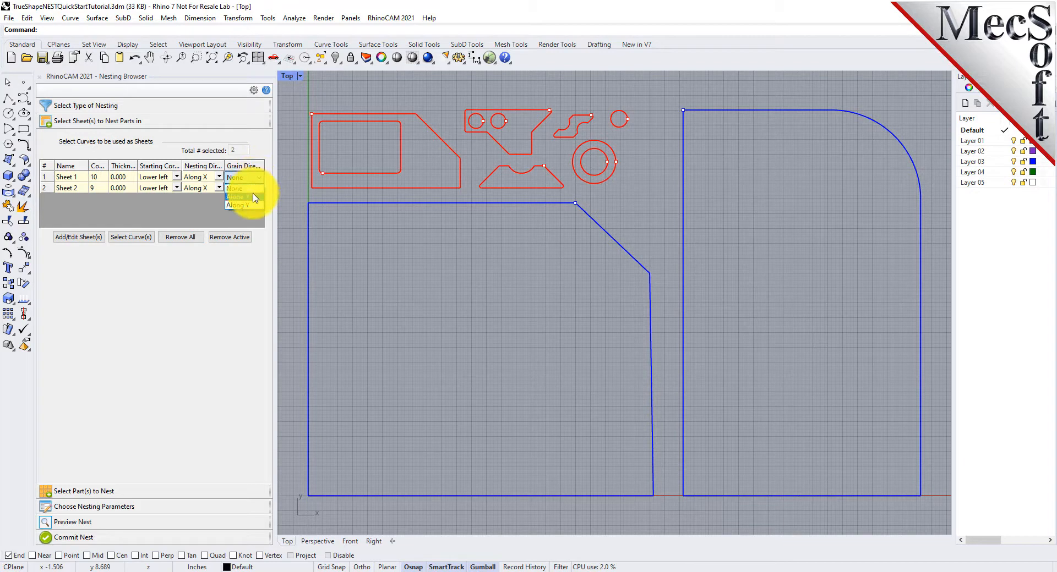
left_click(235, 243)
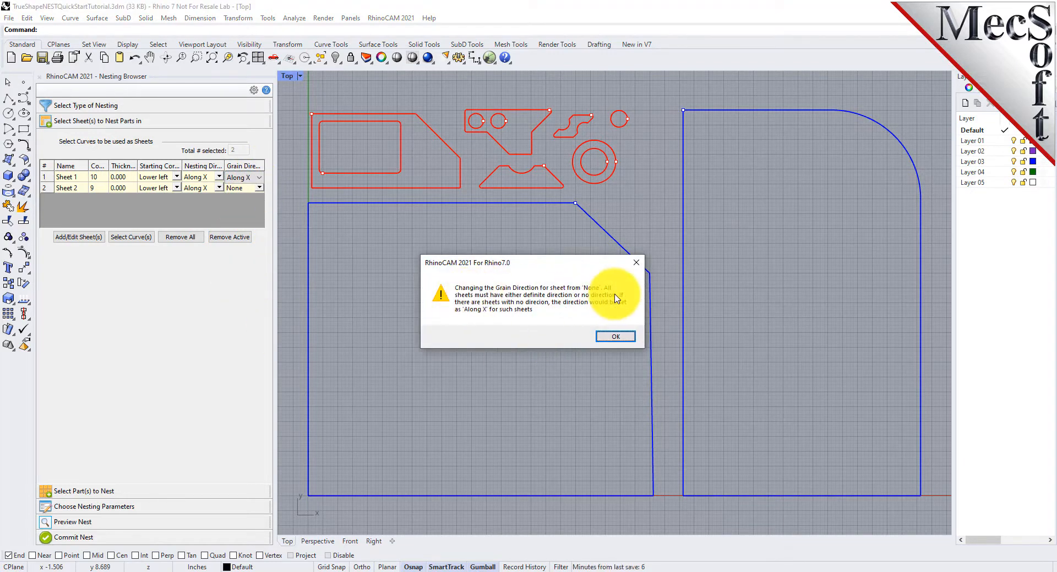
left_click(617, 336)
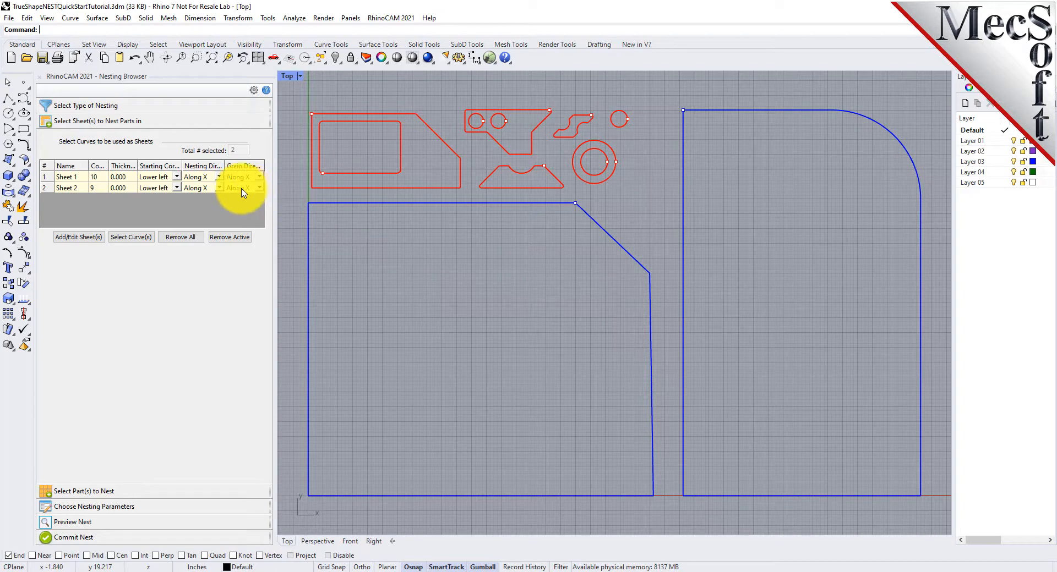
Step: Set the grain direction of Part 6 to Along Y and execute the nest again
left_click(83, 491)
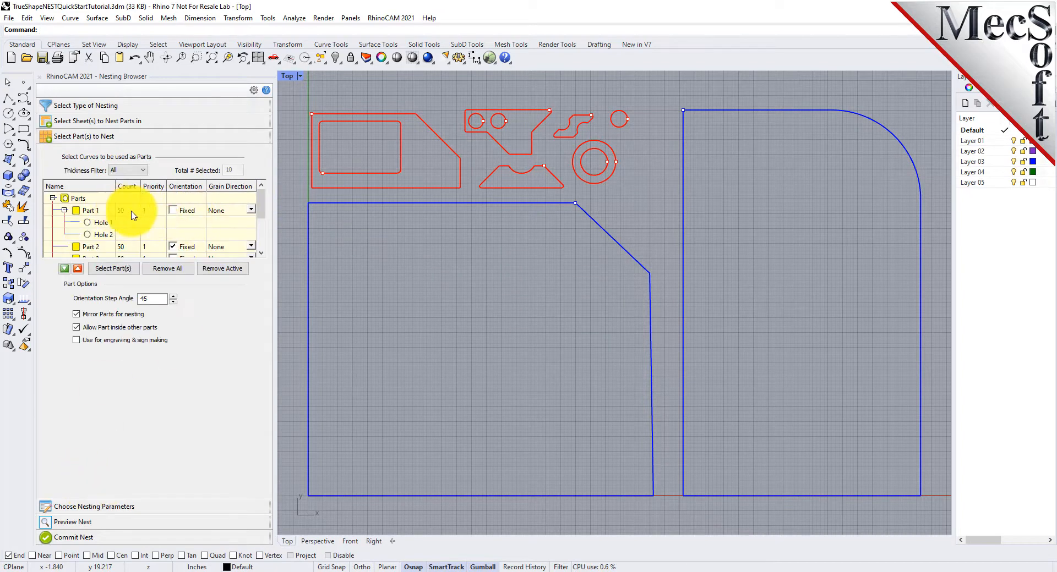
scroll(133, 216, "down", 2)
left_click(79, 238)
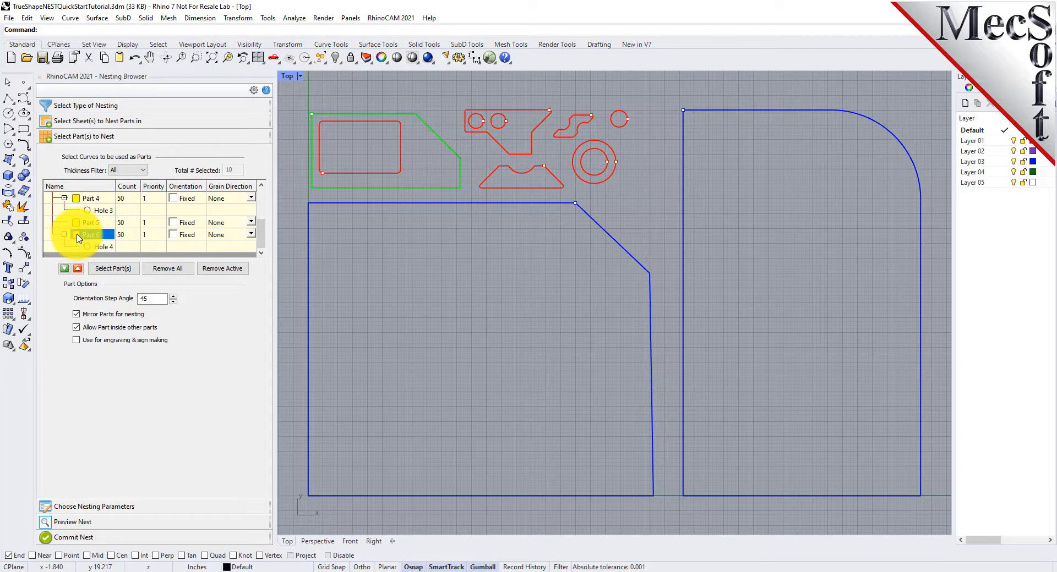
left_click(252, 235)
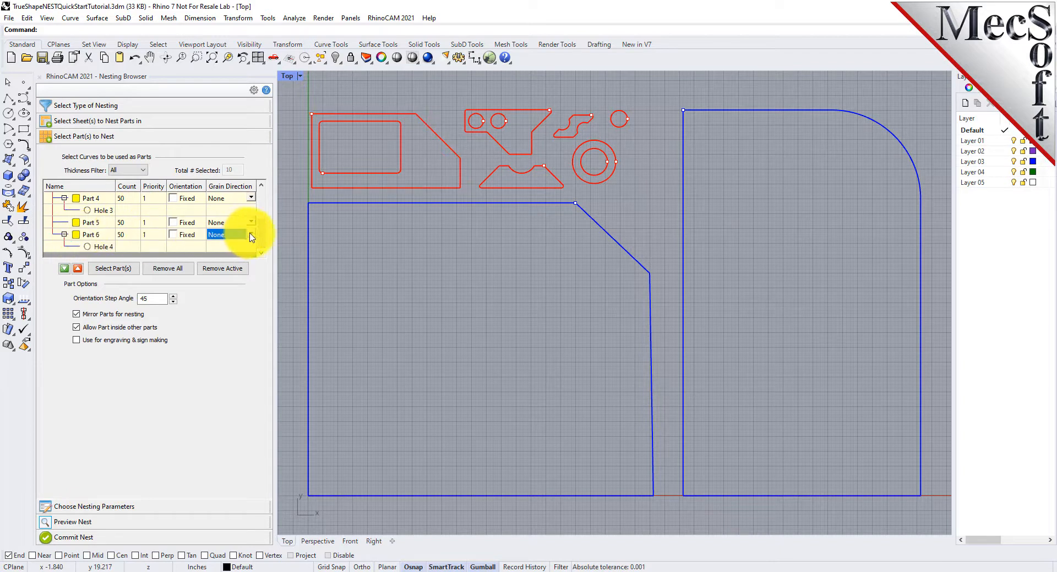
left_click(253, 238)
left_click(231, 260)
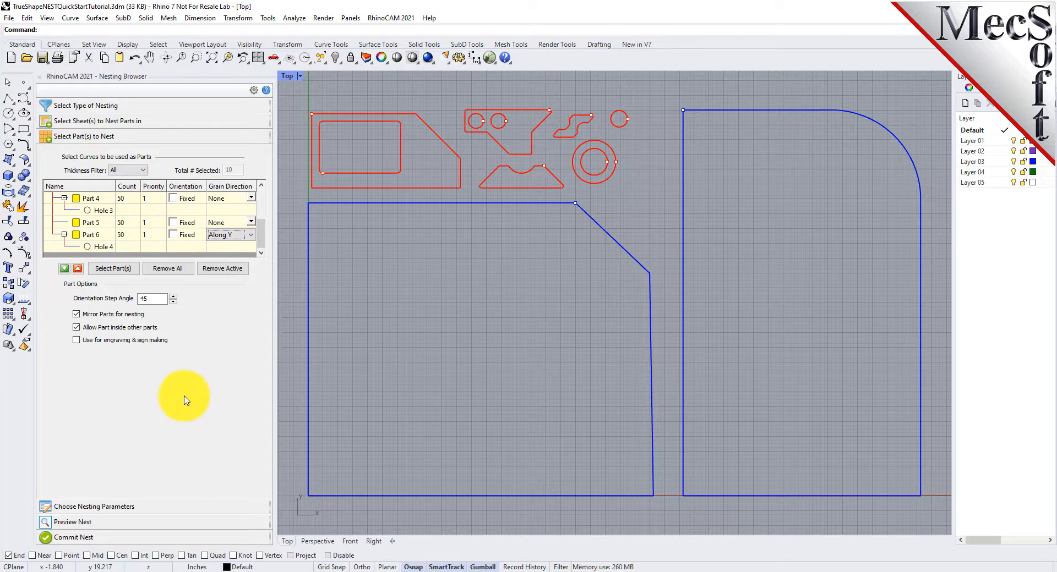
left_click(118, 507)
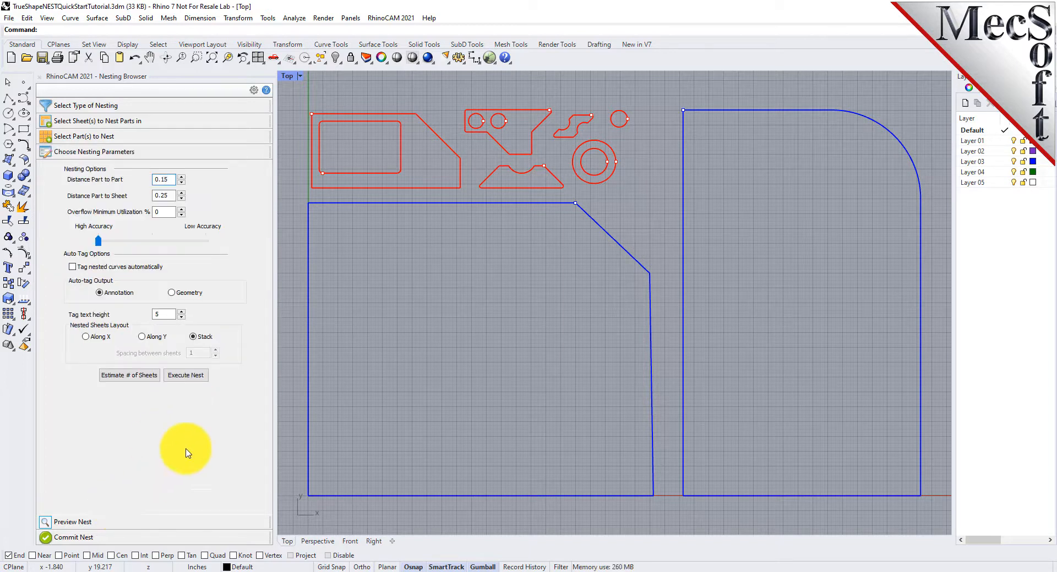
left_click(185, 377)
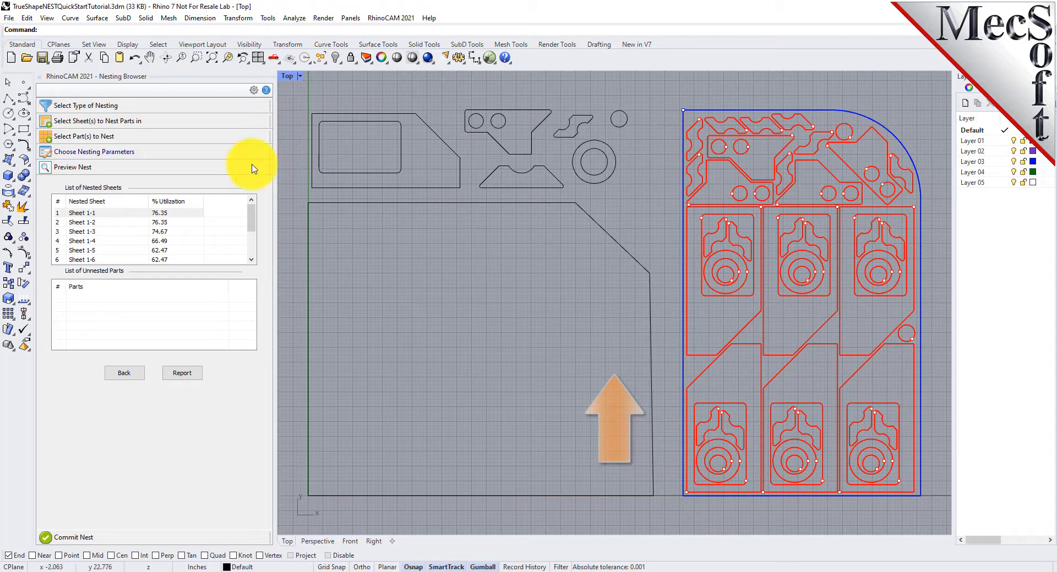
Step: Examine the new nested layouts from Sheet 1-3 through Sheet 1-8 in the nest preview
left_click(178, 232)
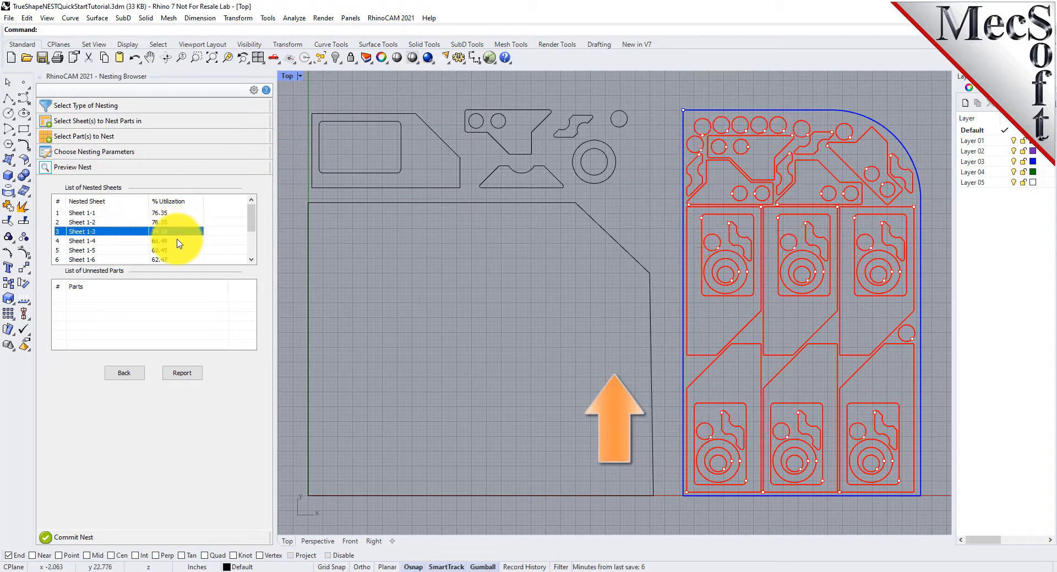
left_click(171, 241)
left_click(172, 250)
scroll(187, 234, "down", 2)
scroll(186, 230, "up", 1)
left_click(168, 222)
left_click(170, 231)
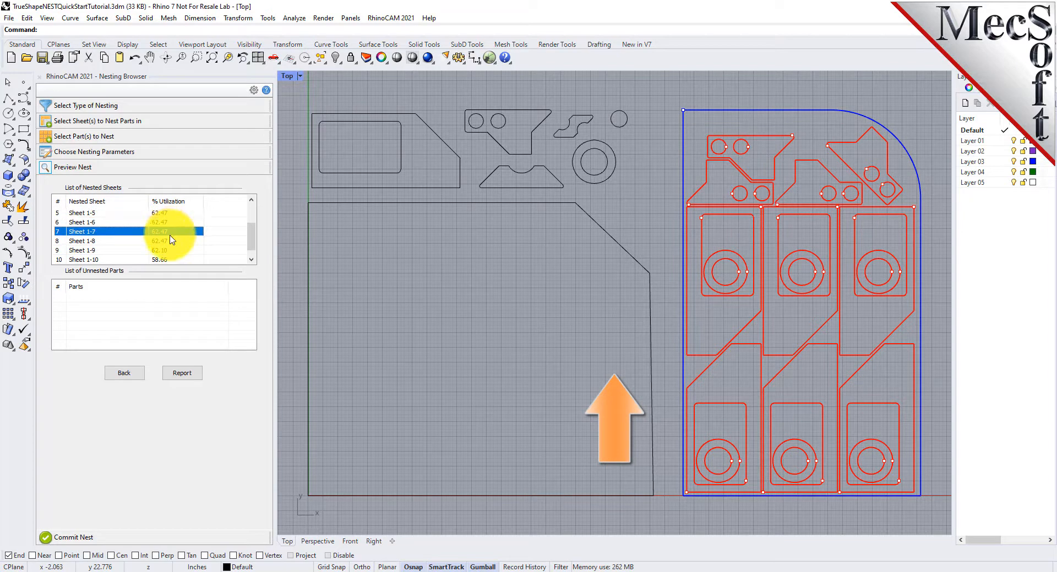
left_click(172, 241)
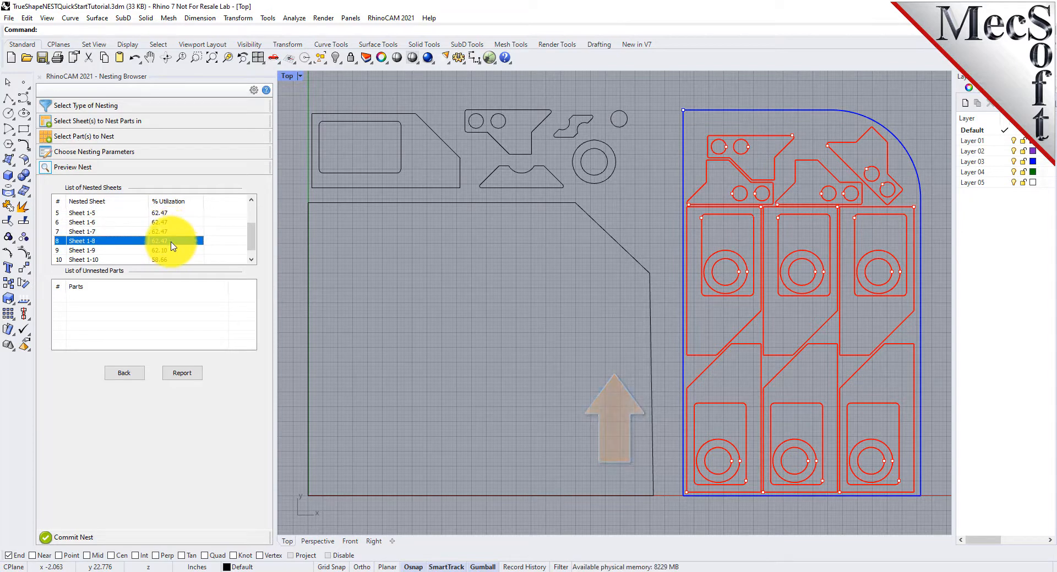
scroll(173, 245, "up", 4)
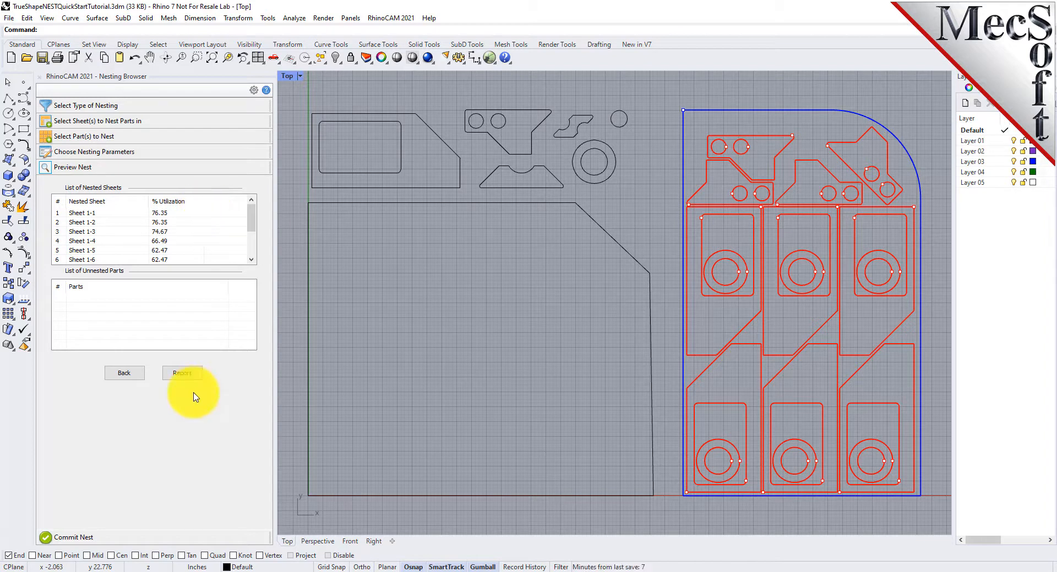
Step: Commit the nest with a separate layer for each nested sheet
left_click(74, 542)
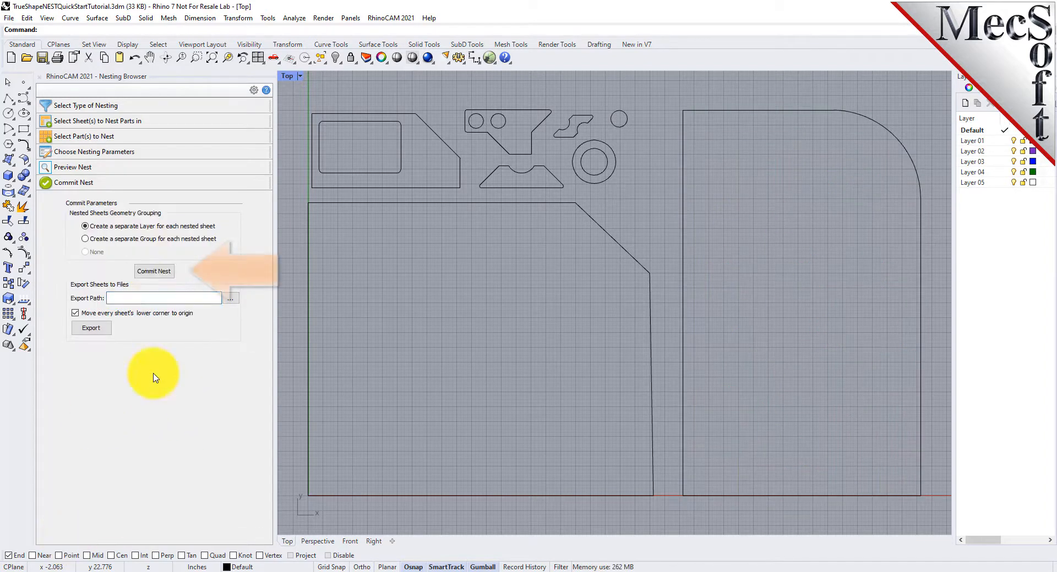
left_click(155, 273)
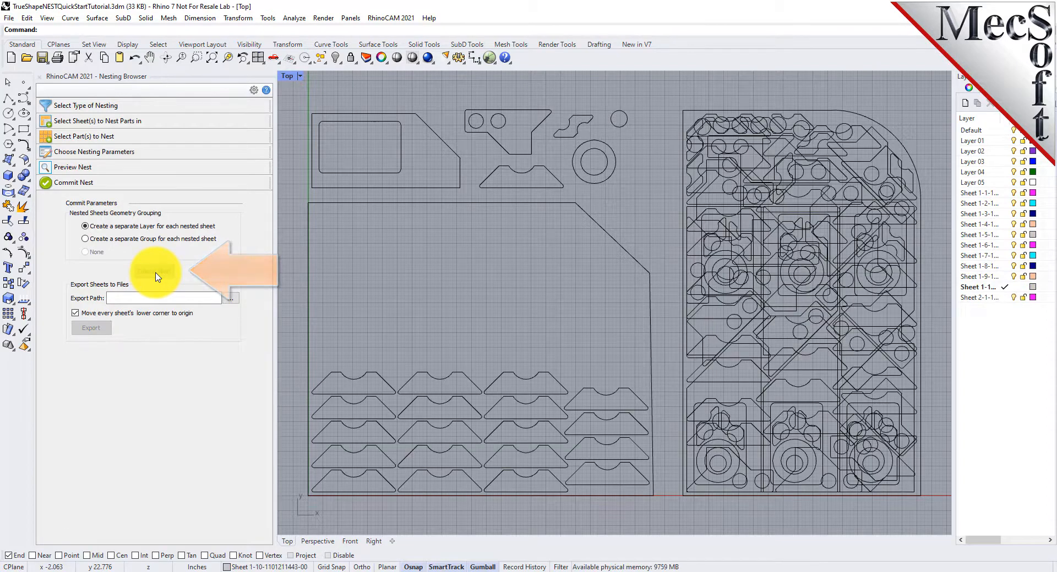
Step: Turn off the nested sheet layers one by one, starting with Sheet 2-1 and Sheet 1-10, and make Sheet 1-2 the current layer
left_click(1003, 276)
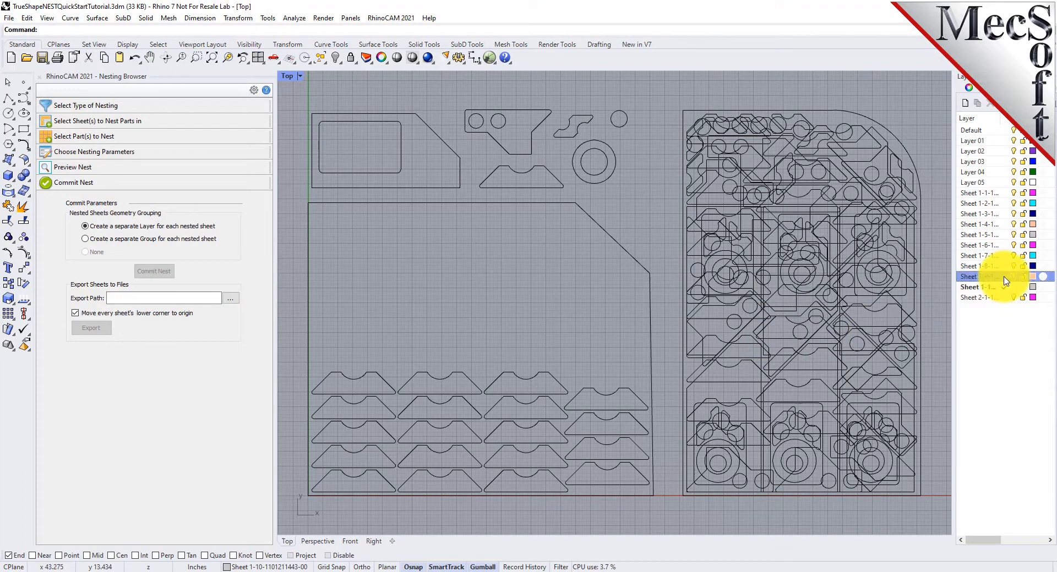
left_click(1013, 297)
left_click(1013, 287)
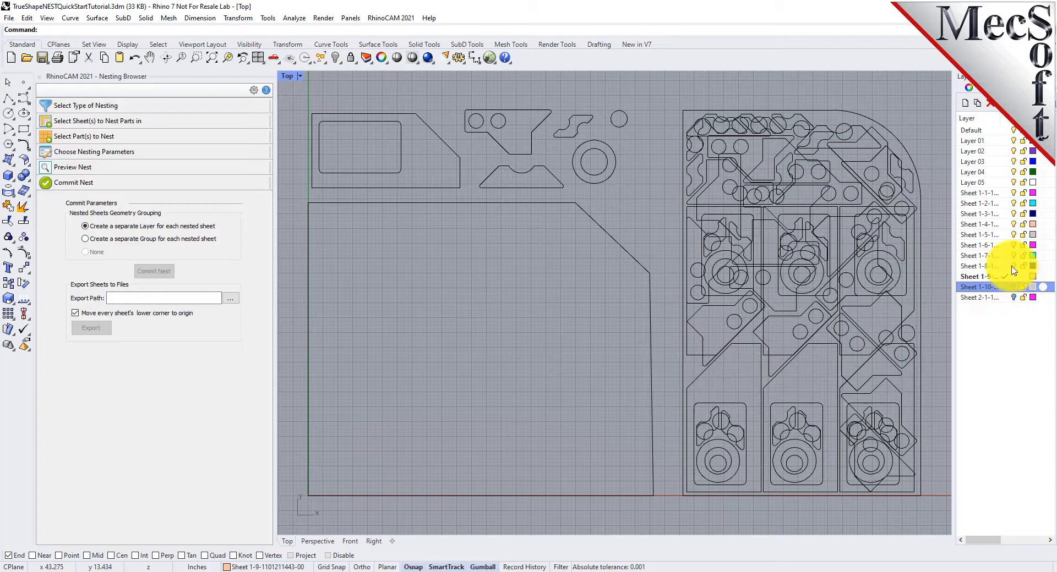
left_click(1013, 266)
left_click(1014, 255)
left_click(1013, 245)
left_click(1013, 235)
left_click(1013, 224)
left_click(1013, 214)
left_click(1014, 203)
left_click(1013, 193)
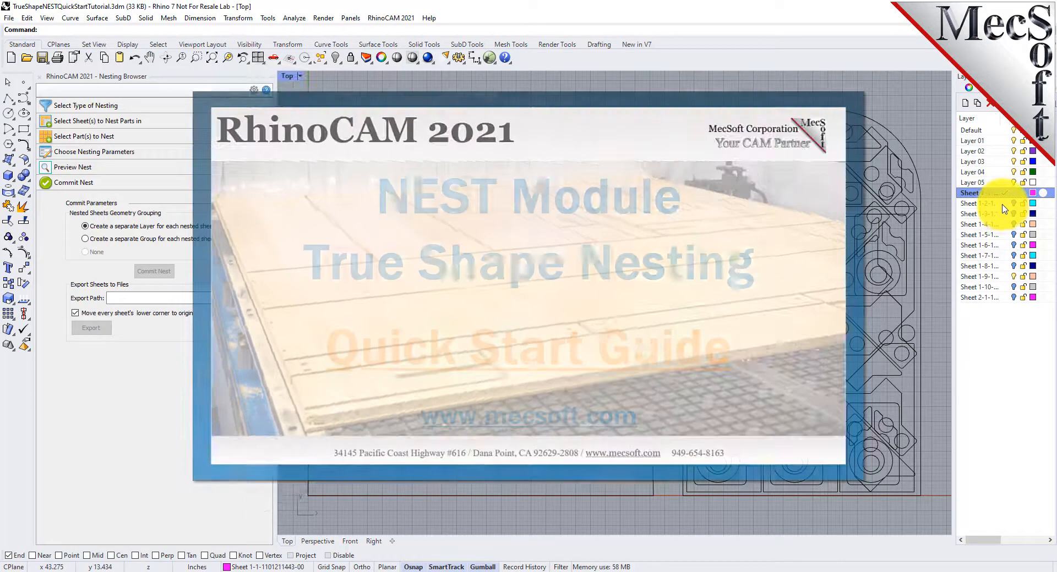
left_click(1002, 203)
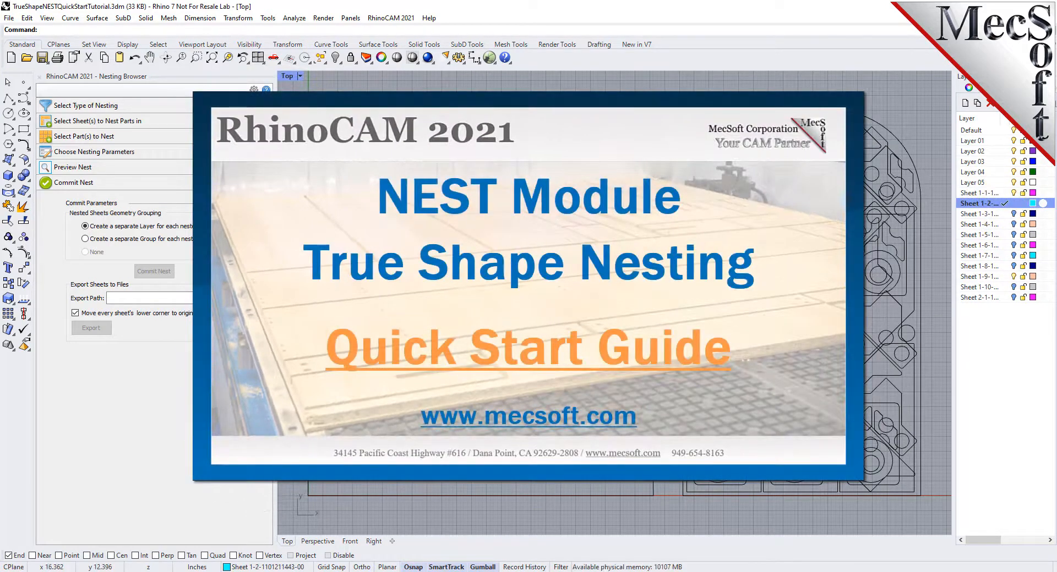